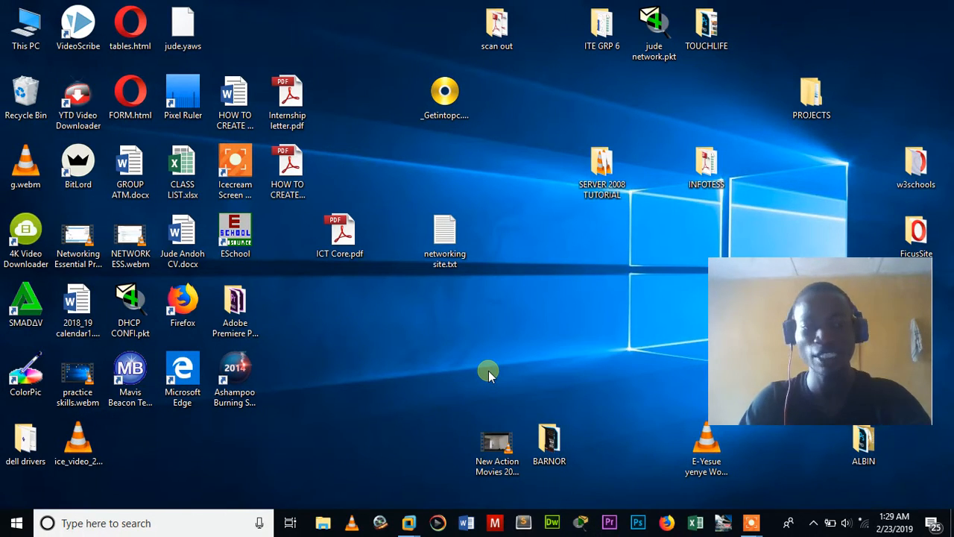
- Refresh the Windows 10 desktop twice from its shortcut menu
right_click(488, 370)
left_click(526, 383)
right_click(477, 270)
left_click(515, 332)
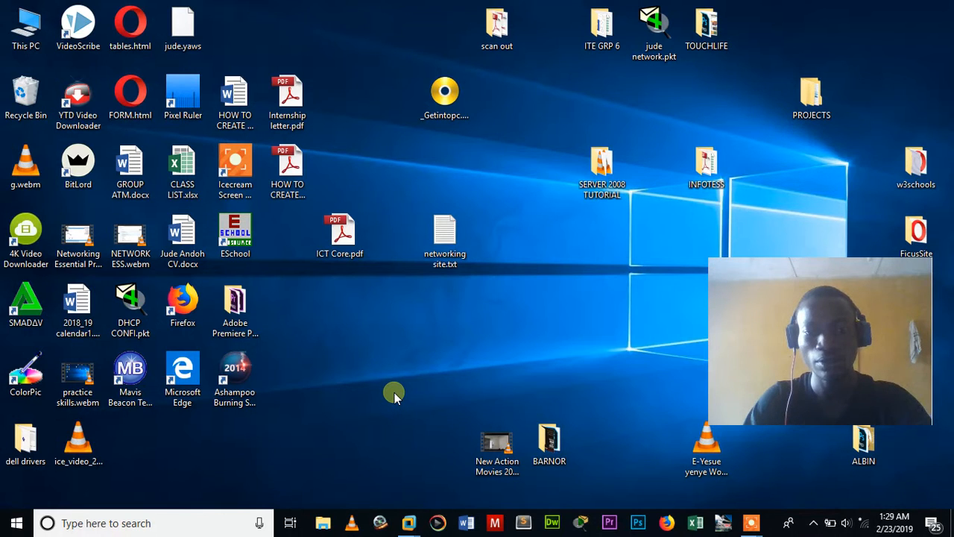
- Switch to the Windows Server 2008 virtual machine and refresh its desktop
mouse_move(409, 521)
left_click(532, 439)
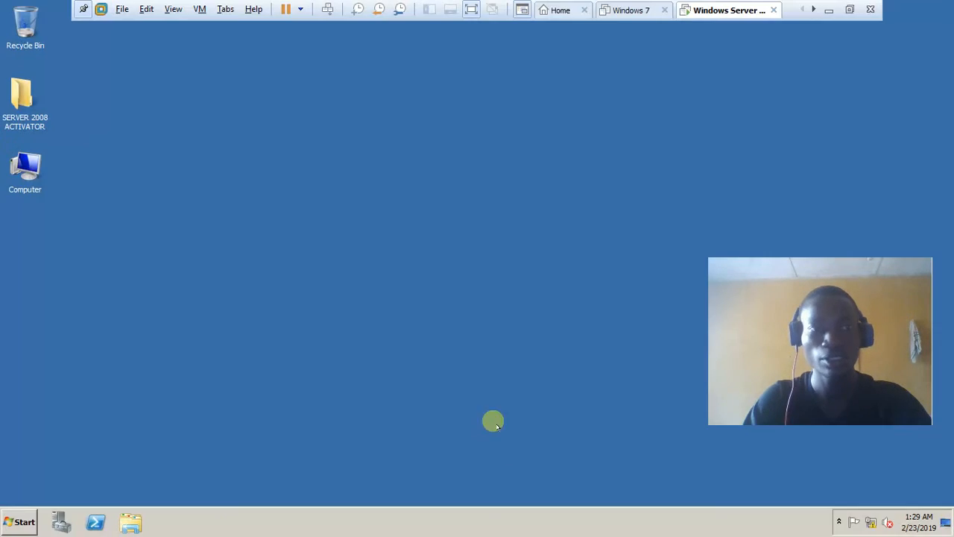
right_click(208, 185)
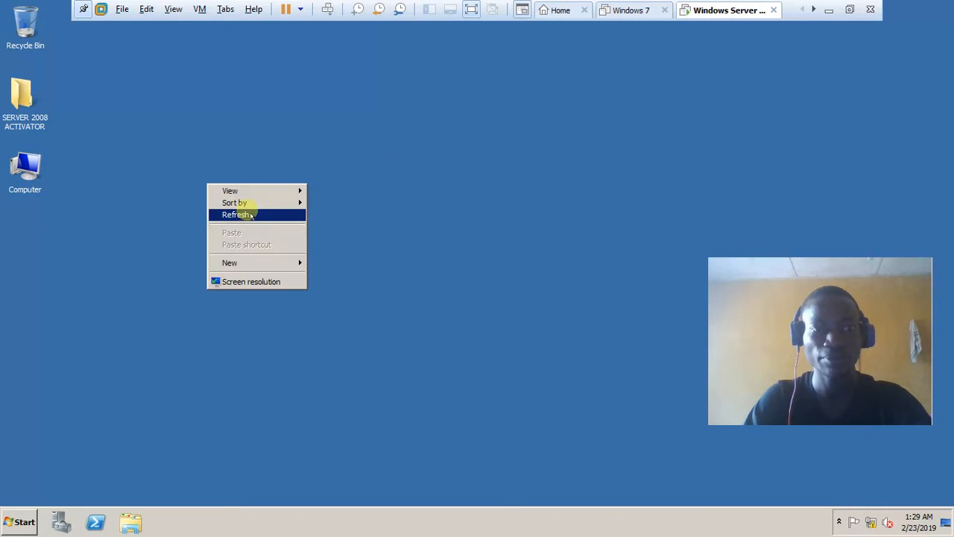
right_click(266, 144)
right_click(294, 133)
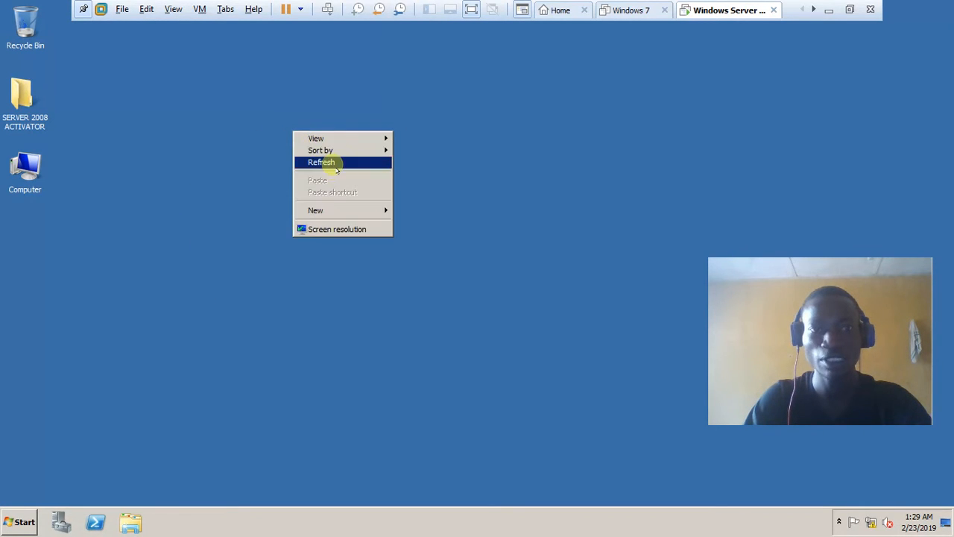
left_click(328, 160)
- Launch Server Manager from Start > Administrative Tools
left_click(19, 522)
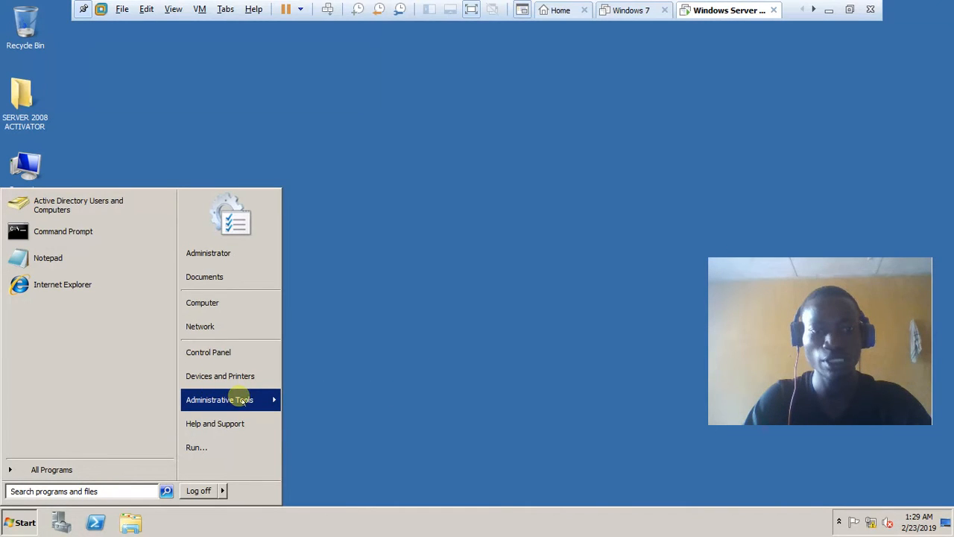
mouse_move(257, 400)
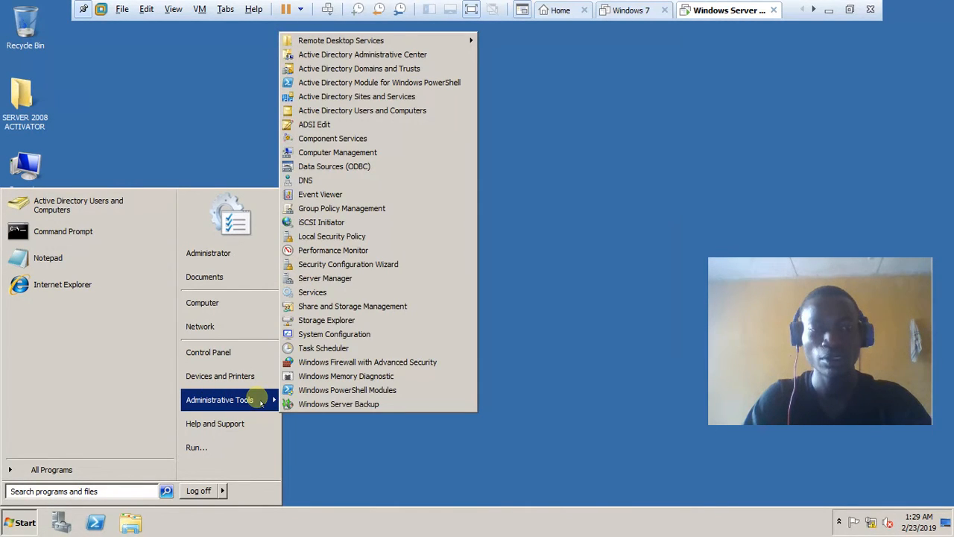
left_click(335, 277)
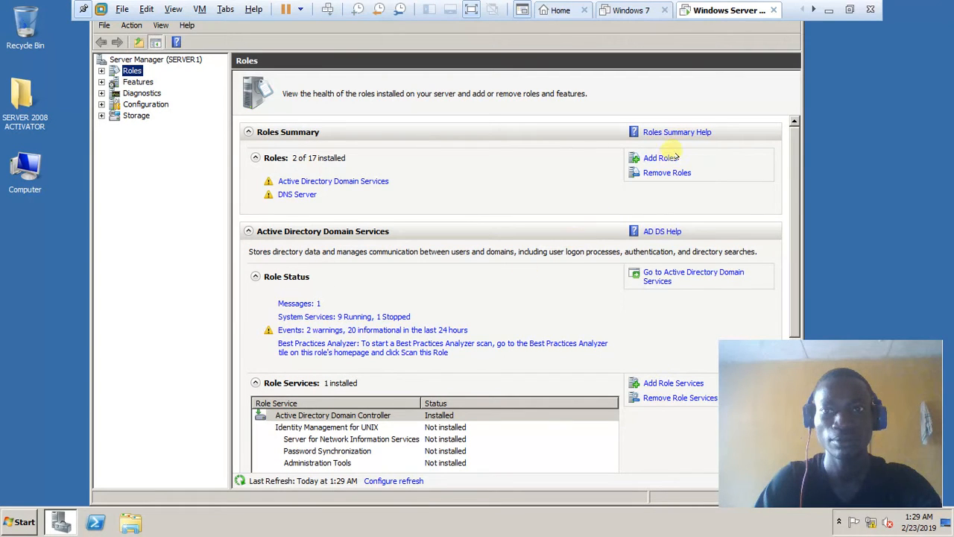
- Launch the Add Roles Wizard from the Roles Summary pane
left_click(637, 159)
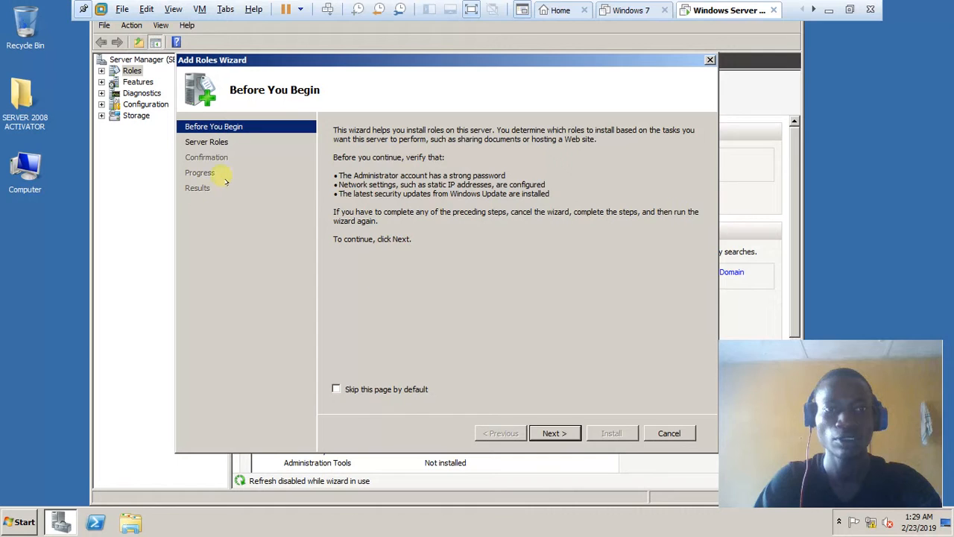
- Pick the DHCP Server role and advance through its introduction to Network Connection Bindings
left_click(552, 433)
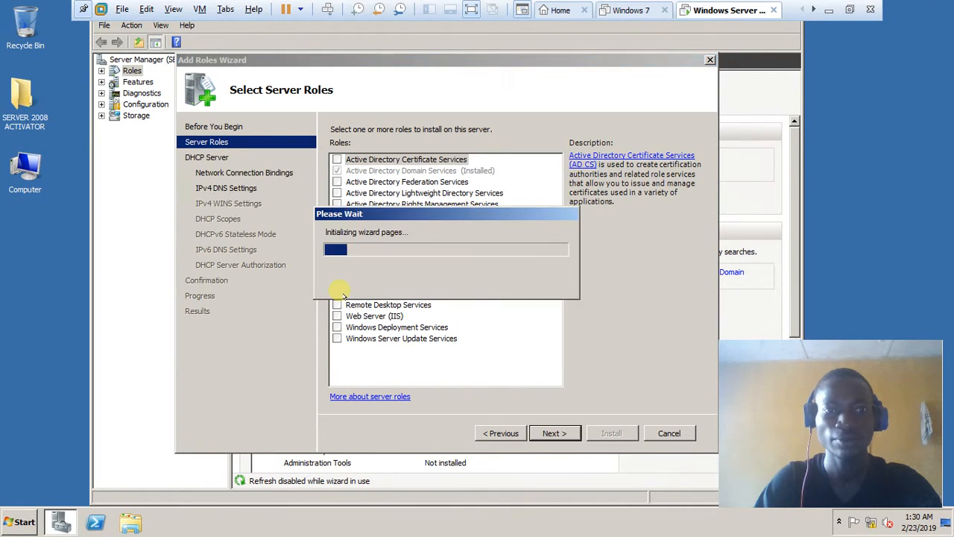
left_click(554, 433)
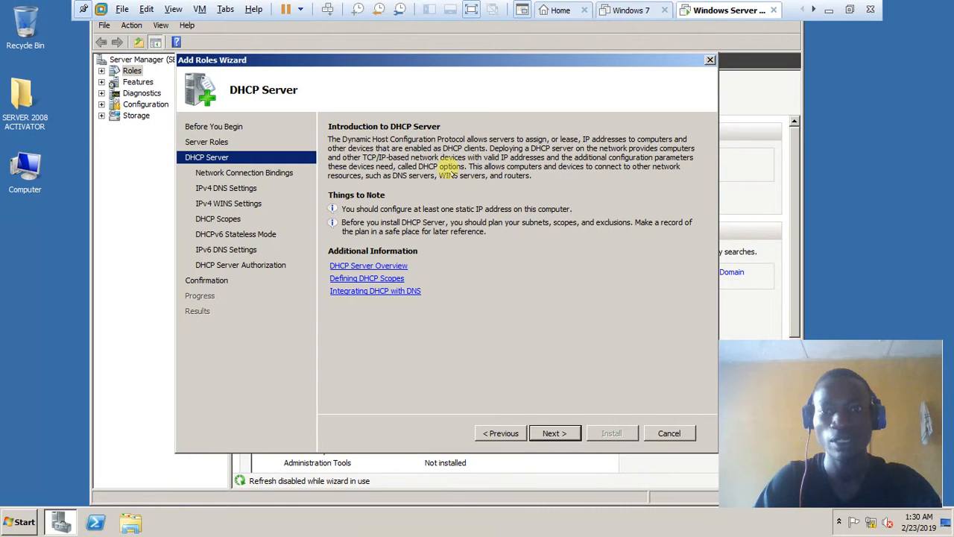
left_click(563, 433)
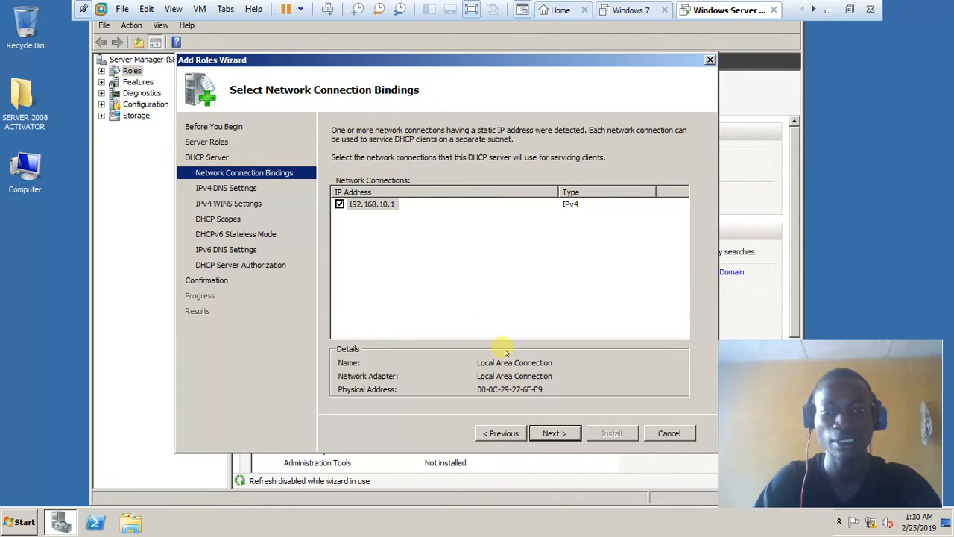
- Accept the 192.168.10.1 IPv4 binding on Local Area Connection
left_click(555, 433)
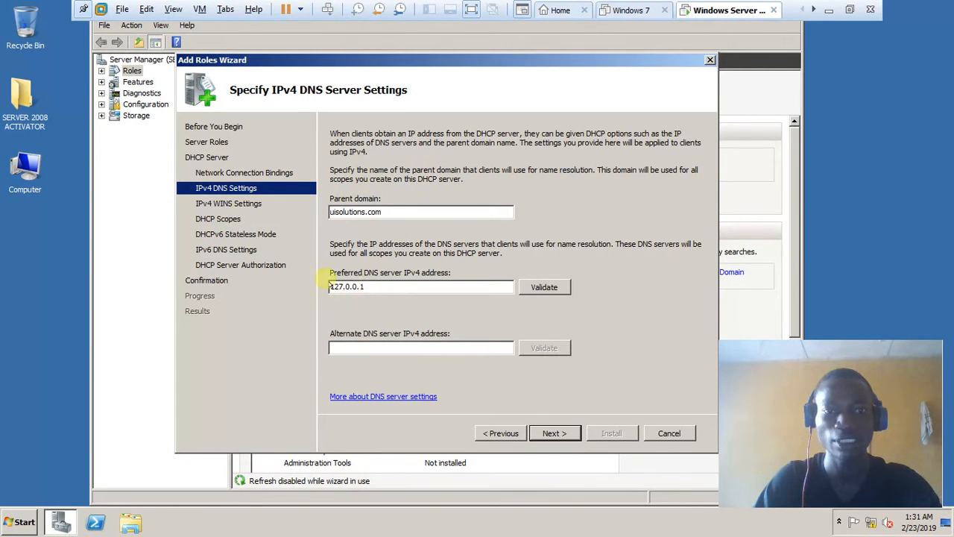
- Replace preferred DNS server 127.0.0.1 with 192.168.10.1 and validate it
left_click_drag(369, 286, 321, 290)
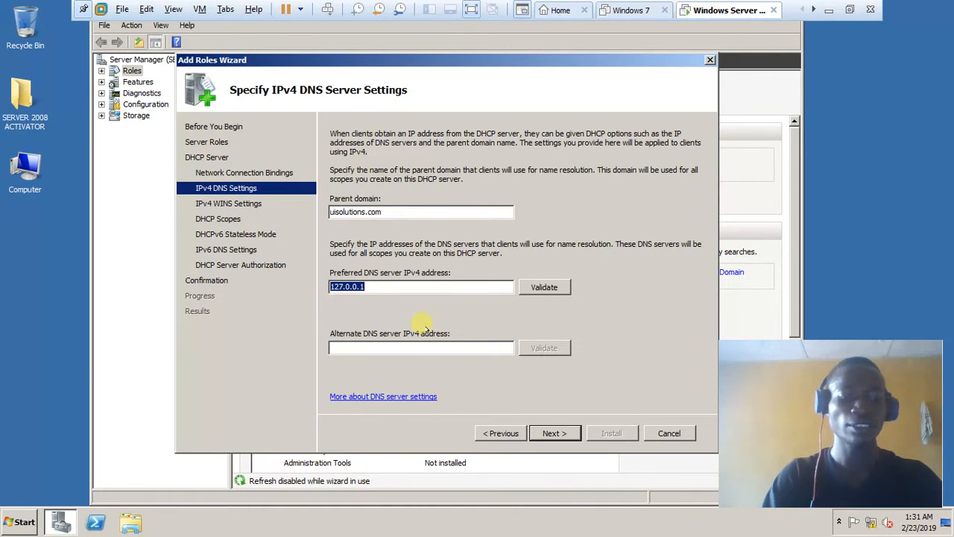
type("168")
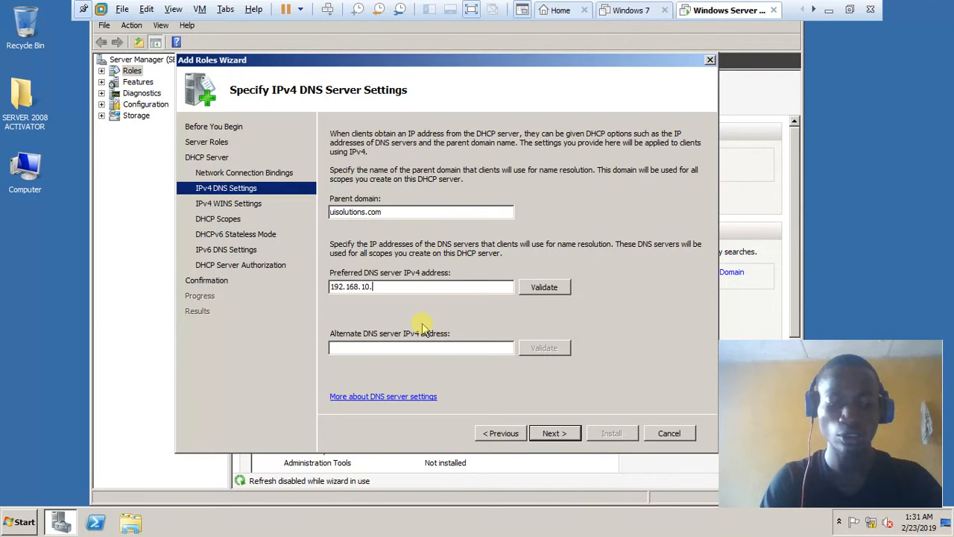
left_click(546, 287)
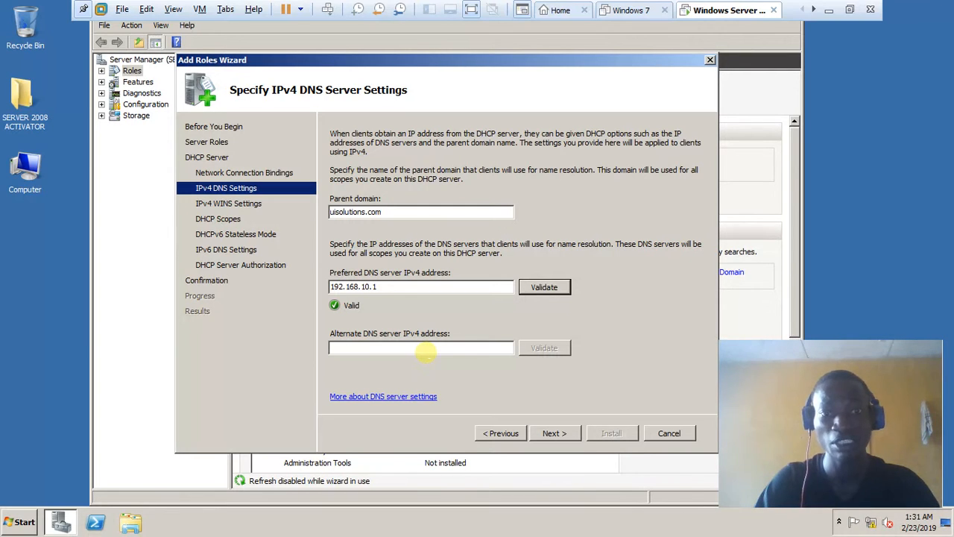
left_click(562, 435)
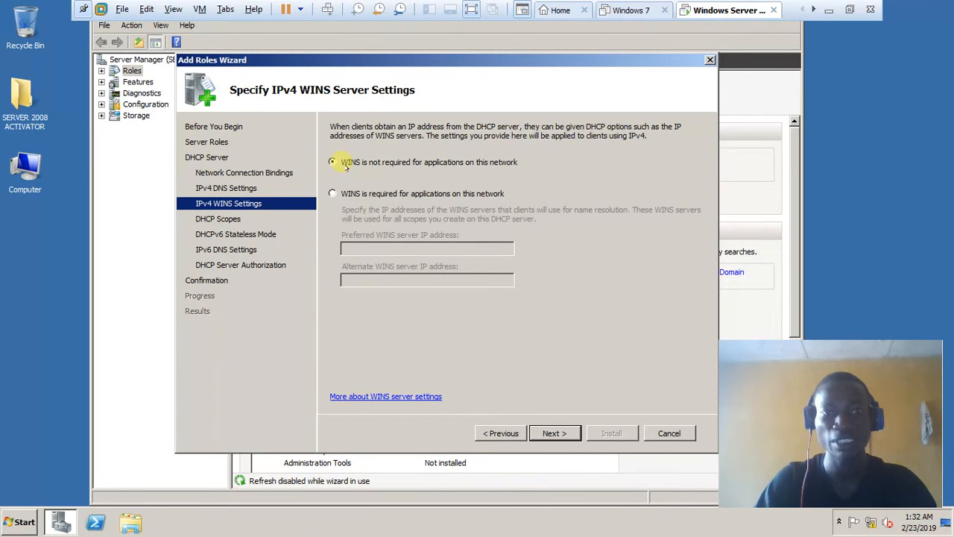
- Keep 'WINS is not required' selected and go on to the Add or Edit DHCP Scopes page
left_click(552, 436)
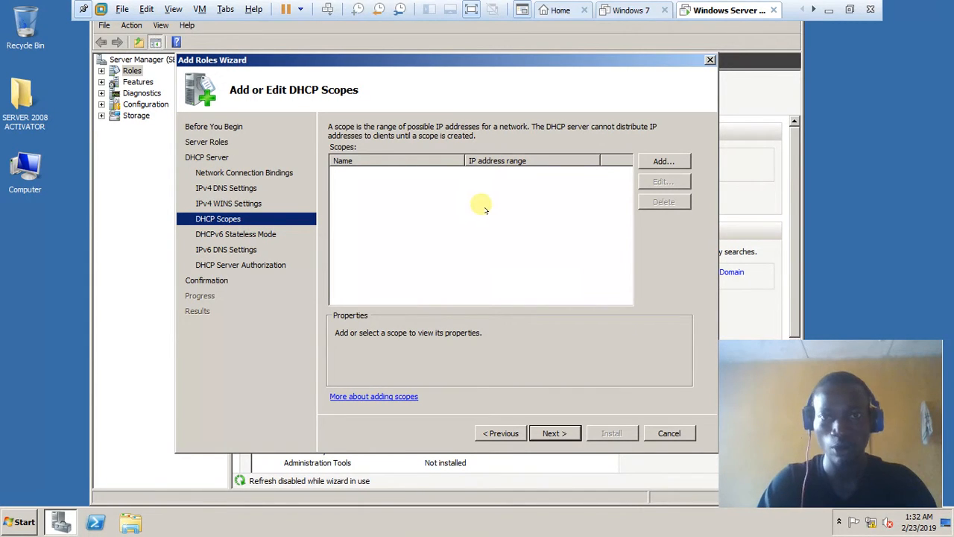
- Add a new scope named Scope 1 with starting IP address 192.168.10.10
left_click(659, 164)
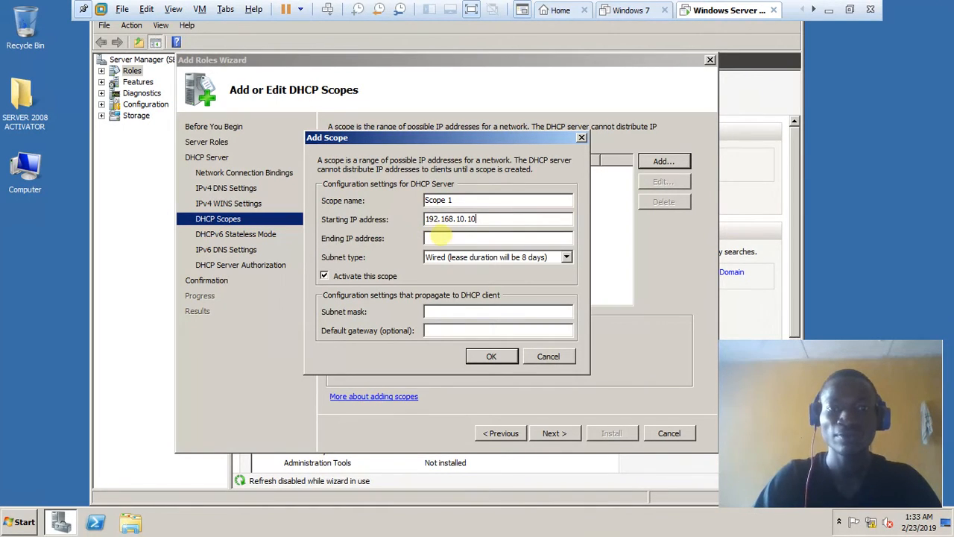
- Give Scope 1 ending IP 192.168.10.254, mask 255.255.255.0, activate it, and save
left_click(439, 237)
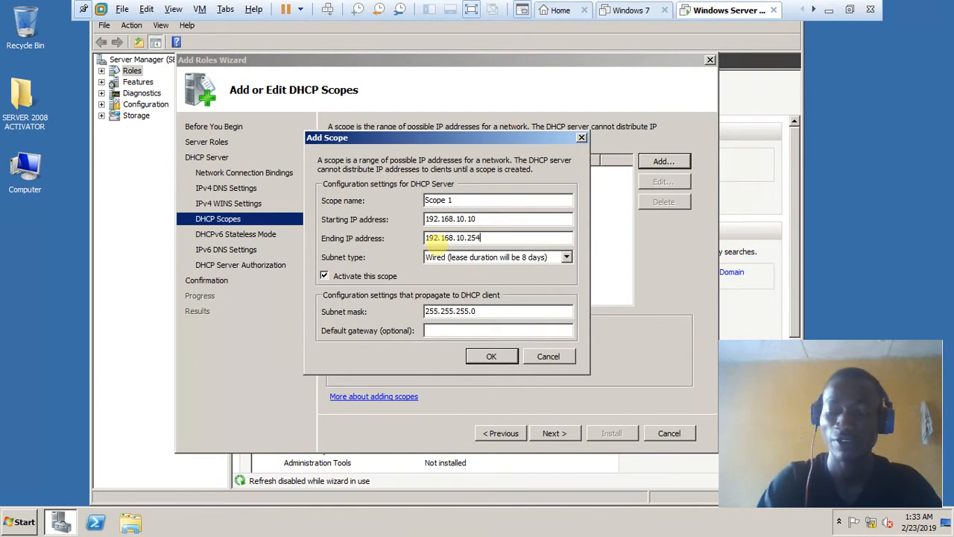
left_click(324, 277)
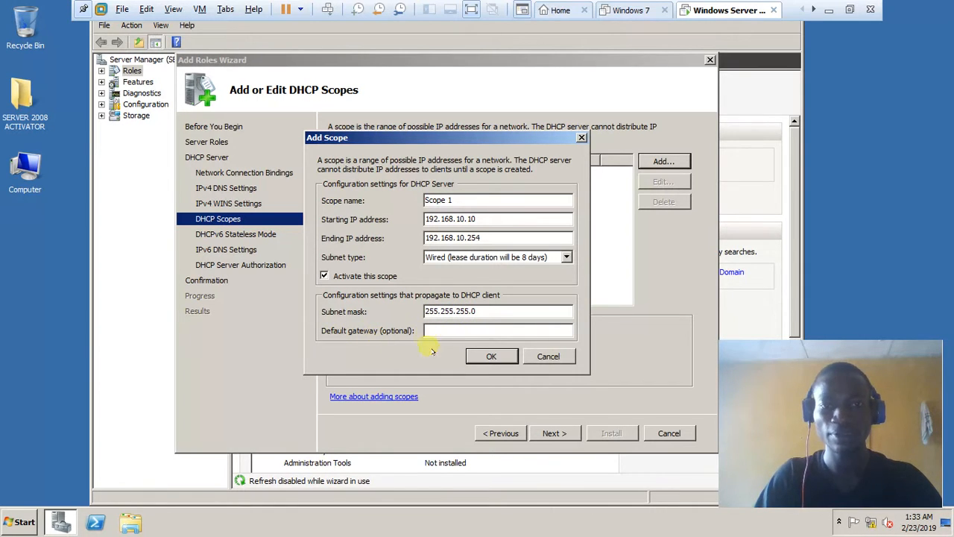
left_click(489, 357)
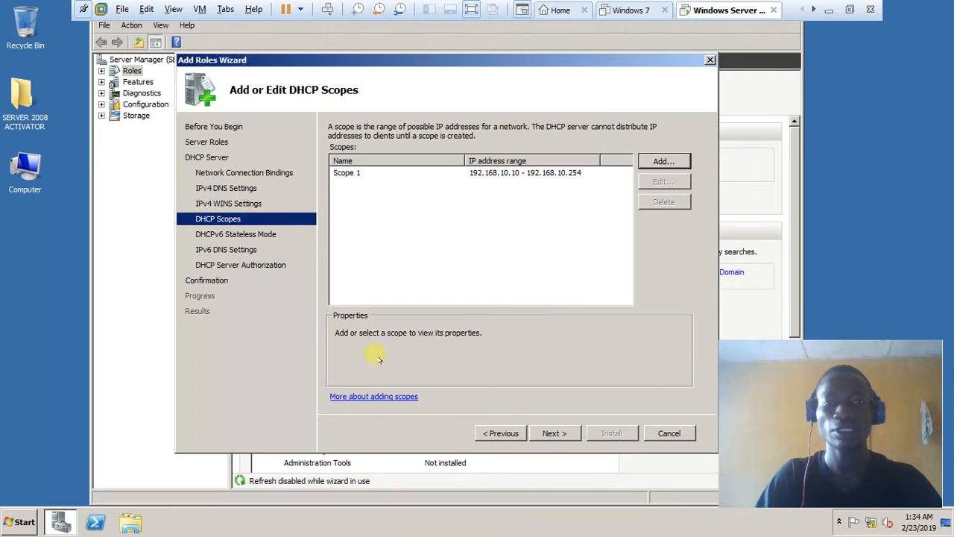
- Choose 'Disable DHCPv6 stateless mode for this server' on the DHCPv6 page
left_click(550, 436)
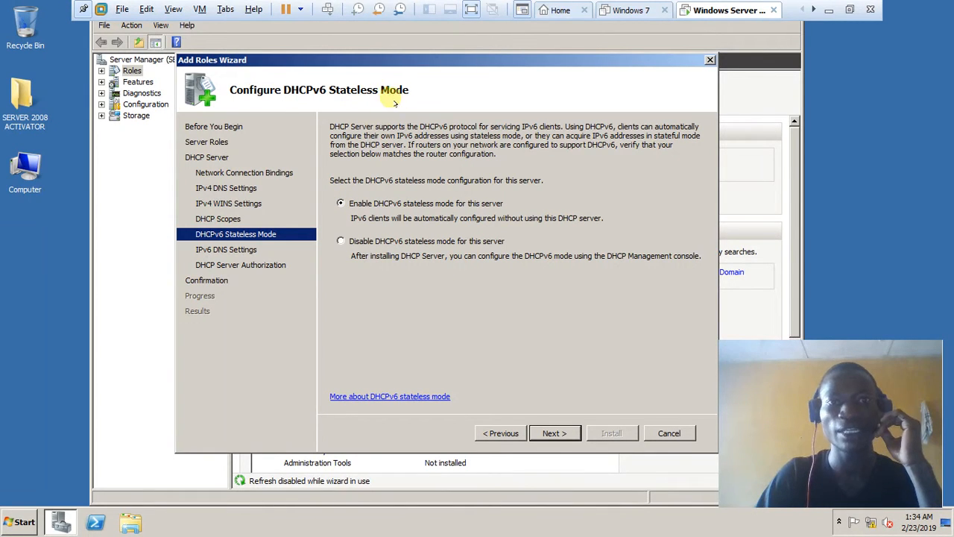
left_click(340, 242)
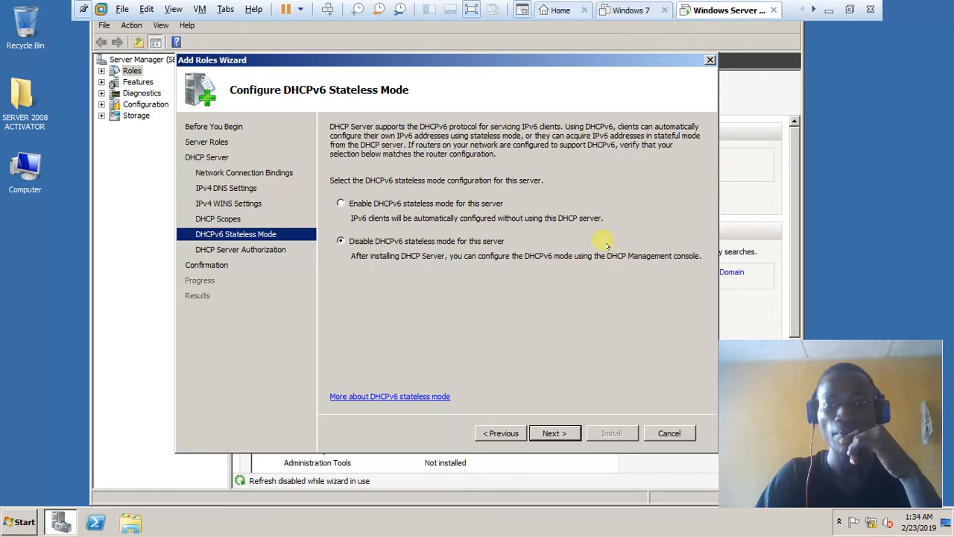
left_click(550, 433)
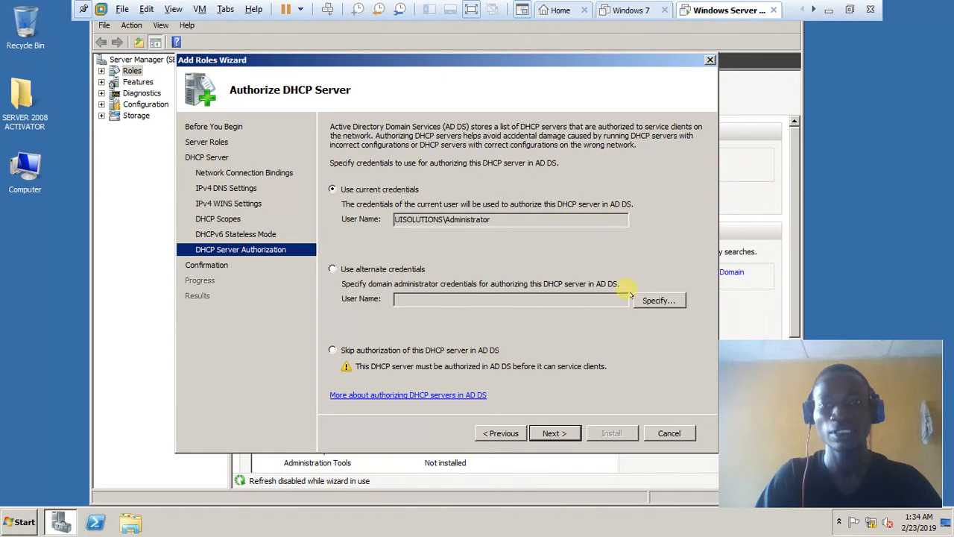
- Continue with current credentials and install the DHCP Server role with Scope 1 (192.168.10.10–192.168.10.254)
left_click(555, 433)
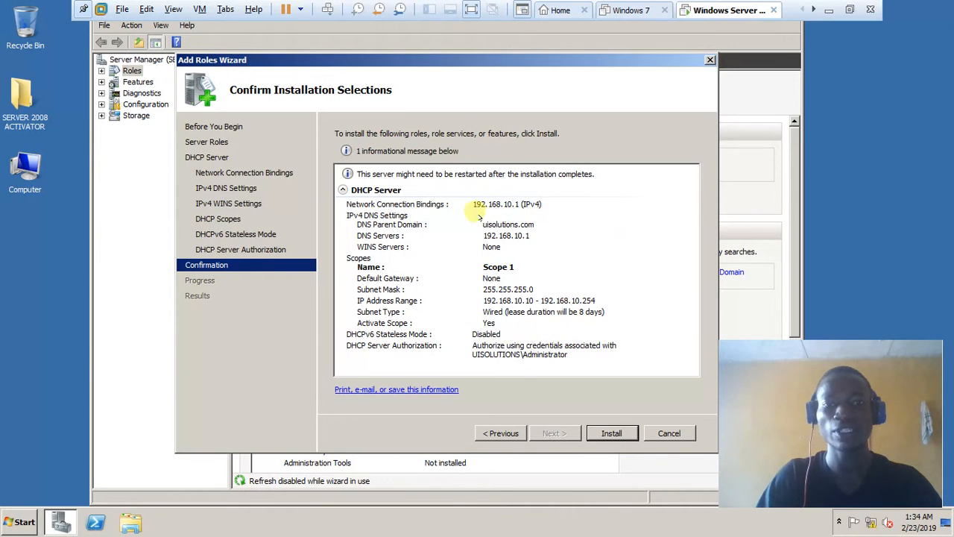
left_click(610, 433)
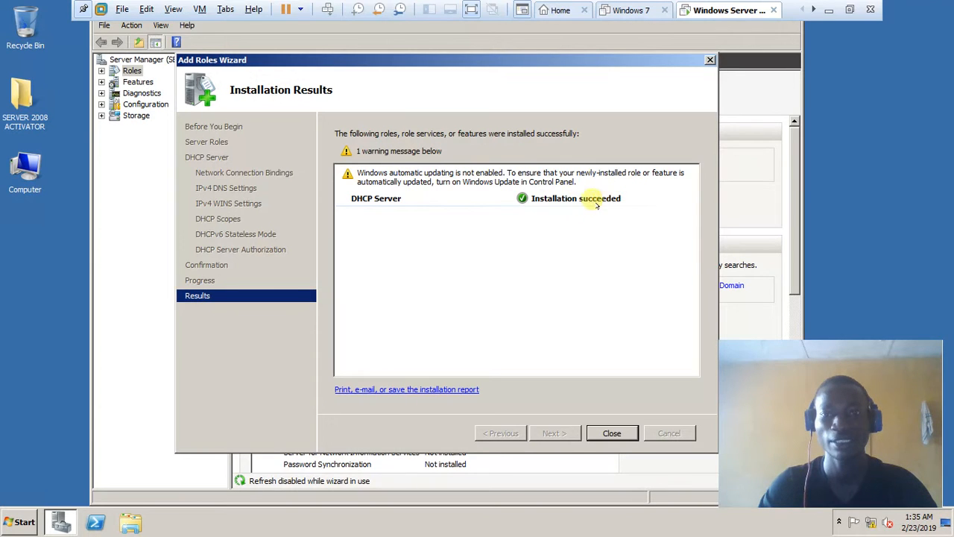
- Close the installation results and restart the server, citing 'Operating System: Reconfiguration (Planned)'
left_click(611, 433)
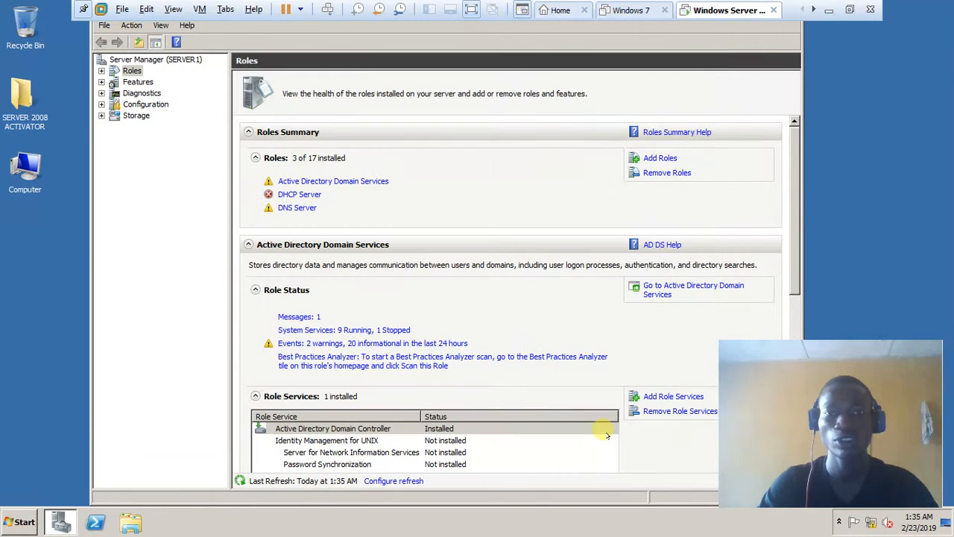
left_click(21, 521)
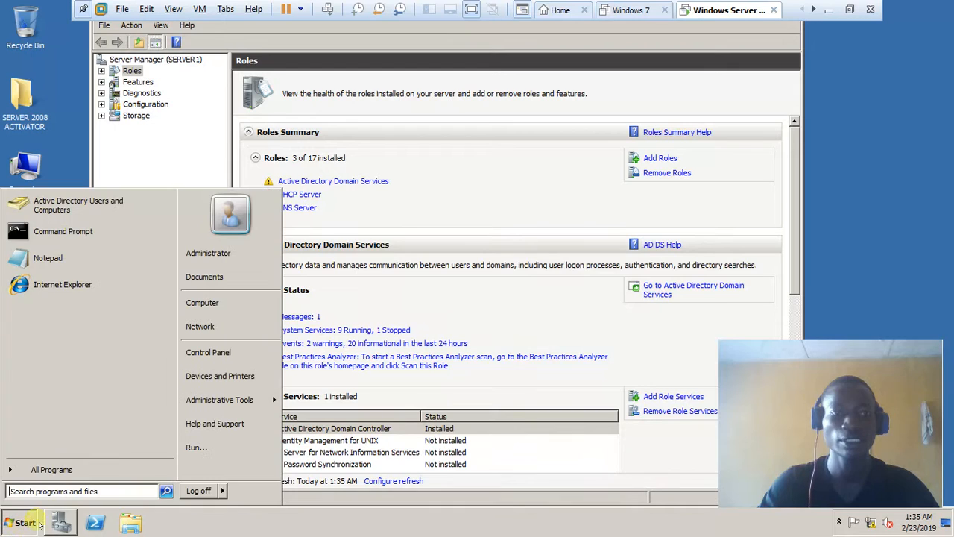
left_click(221, 491)
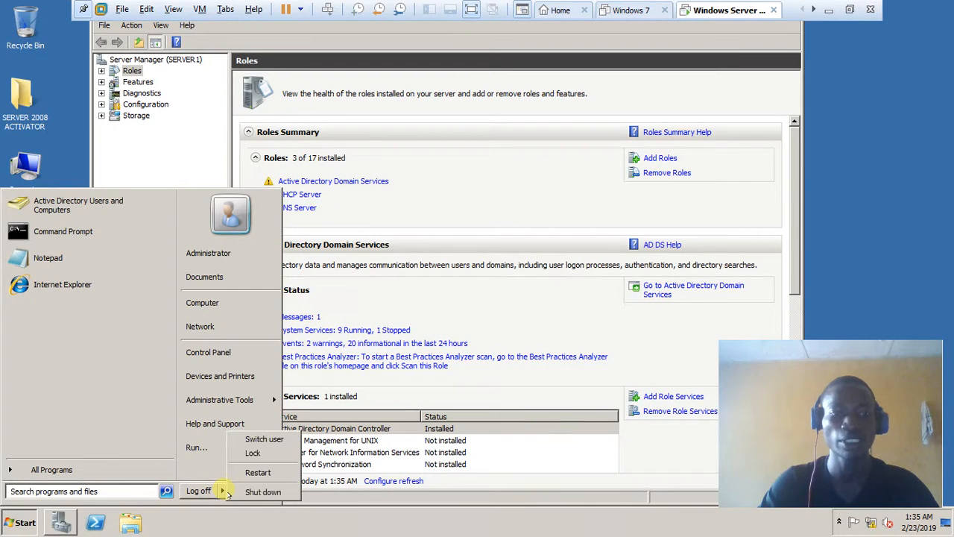
left_click(260, 471)
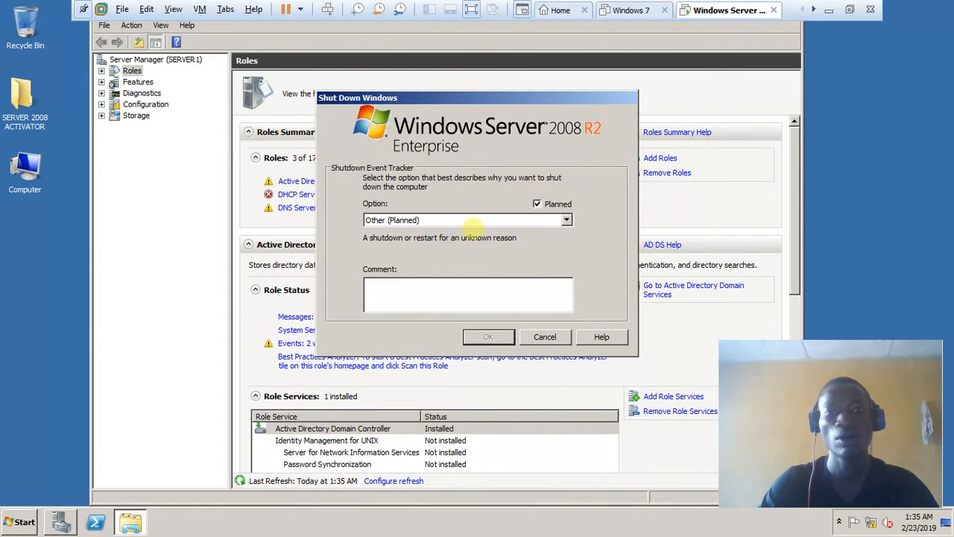
left_click(479, 222)
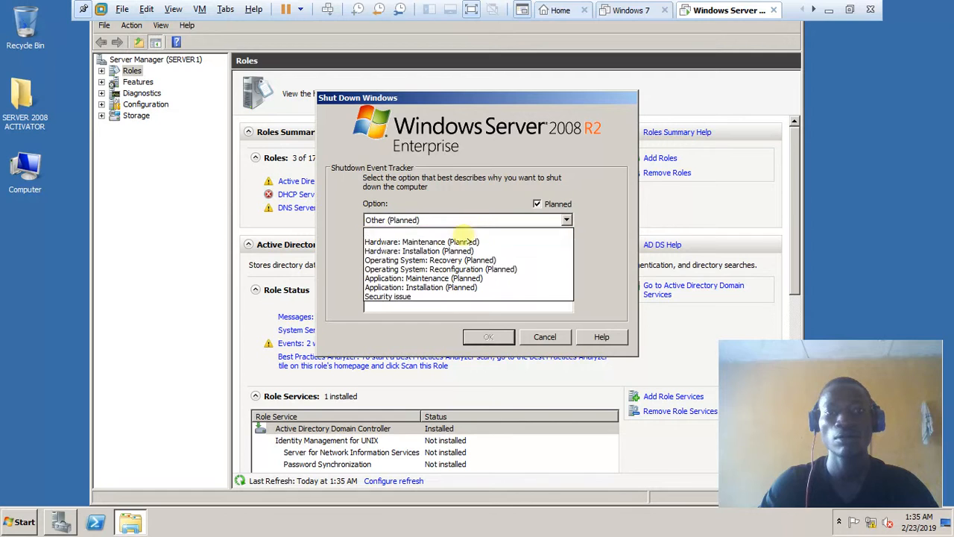
left_click(410, 269)
left_click(489, 336)
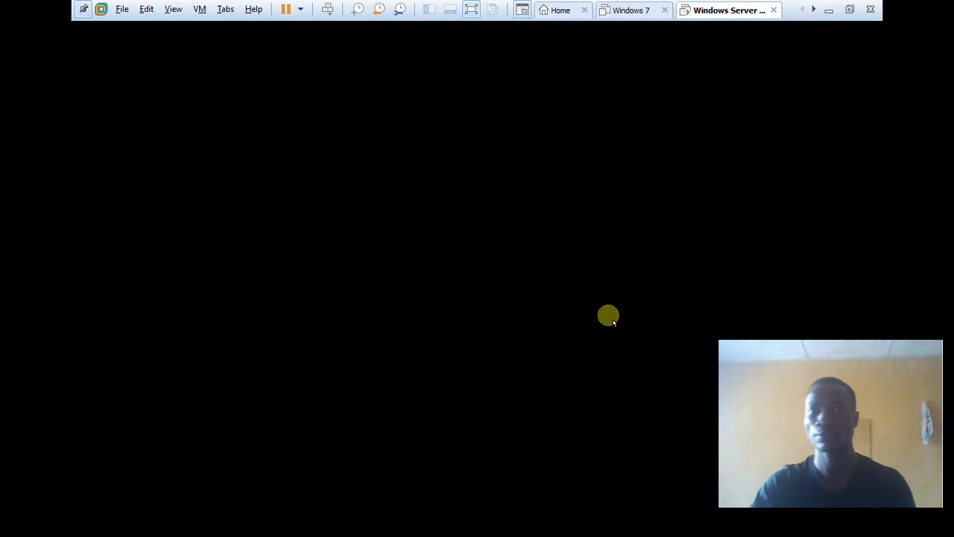
- Leave full screen, let the VM reboot to its Ctrl+Alt+Delete screen, then return to full screen
left_click(848, 10)
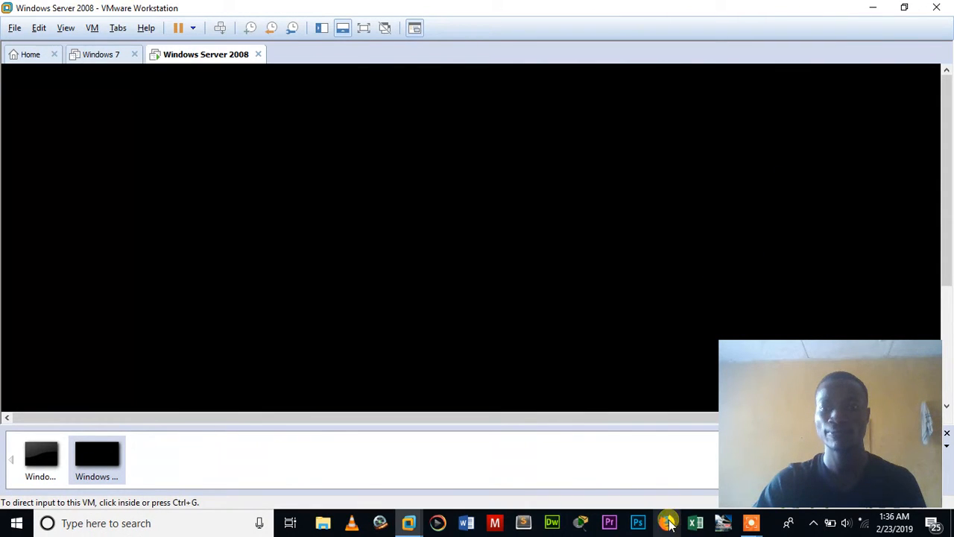
mouse_move(750, 520)
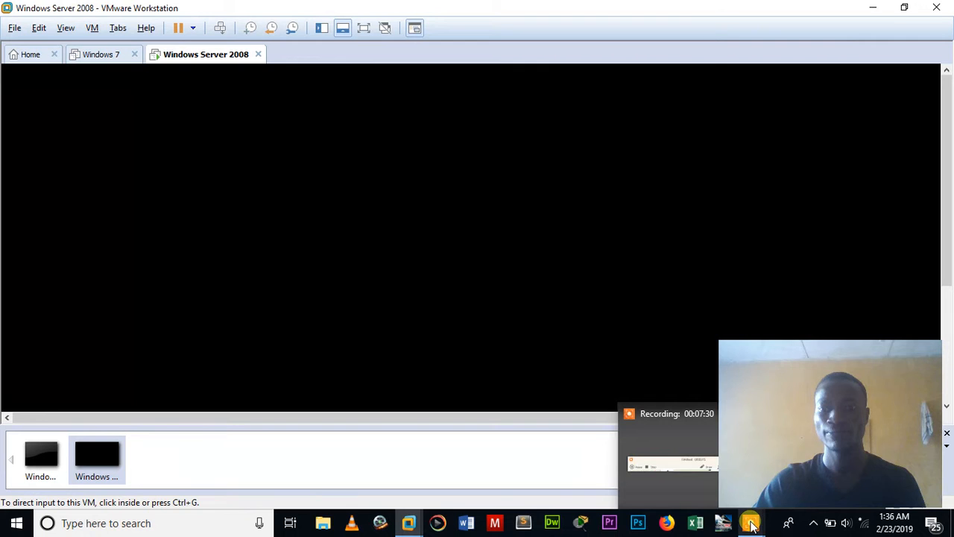
left_click(683, 441)
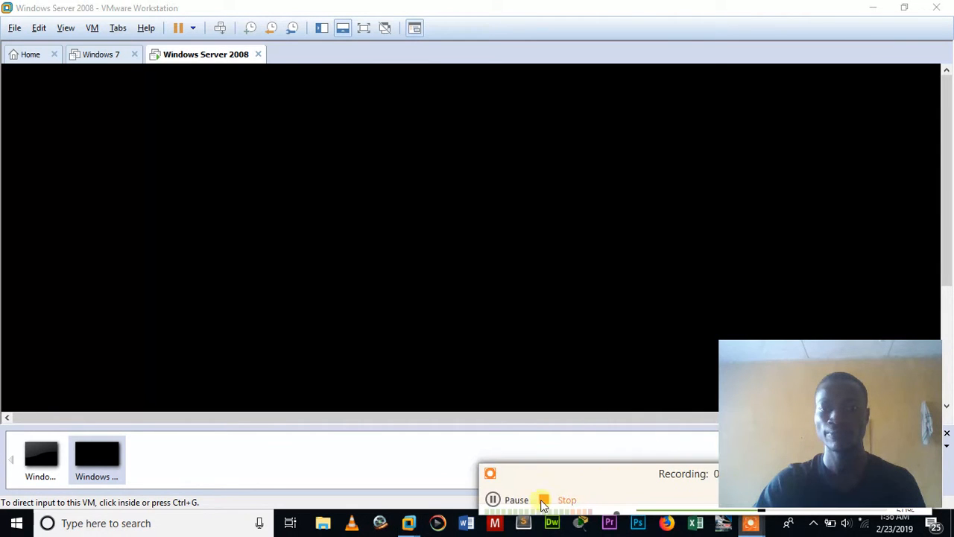
left_click(494, 499)
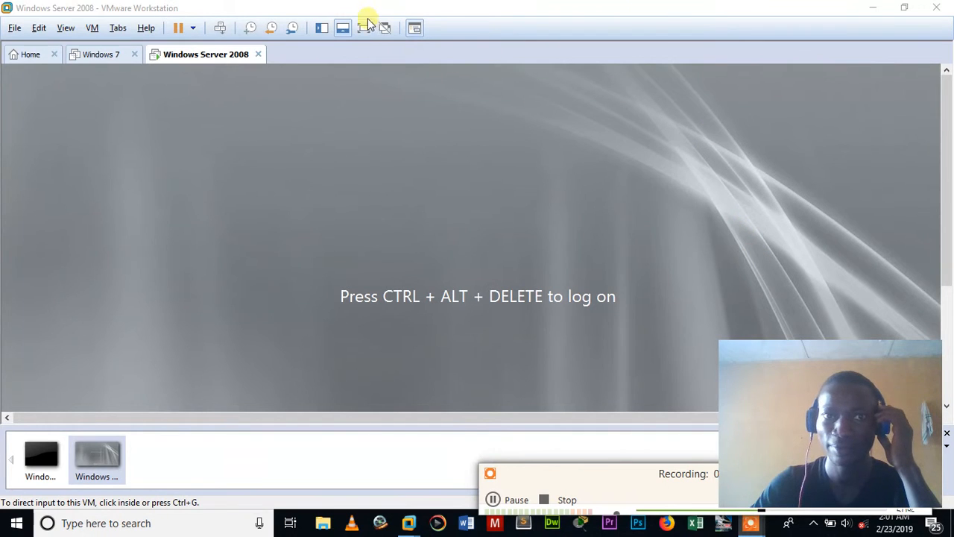
mouse_move(787, 352)
left_mouse_down()
mouse_move(867, 407)
mouse_move(796, 343)
left_mouse_up()
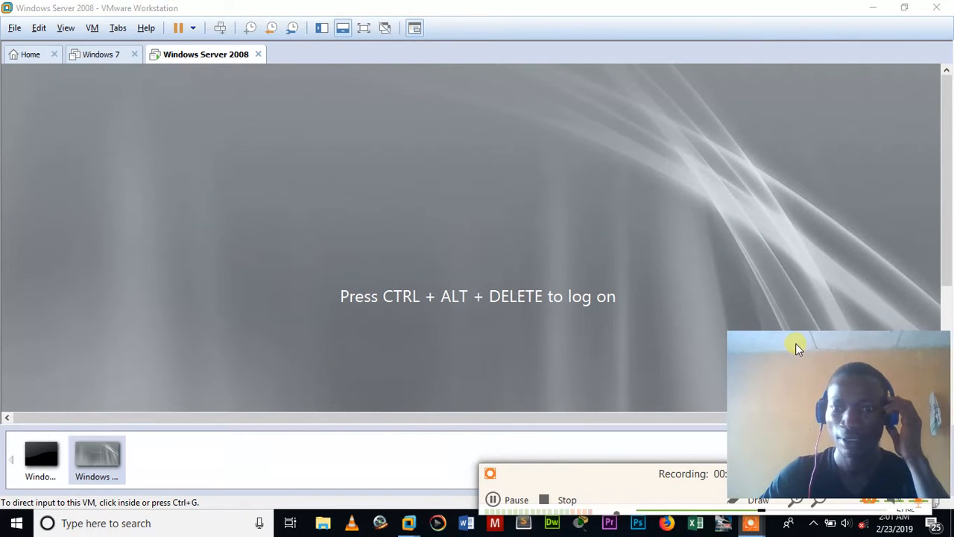
left_click(363, 28)
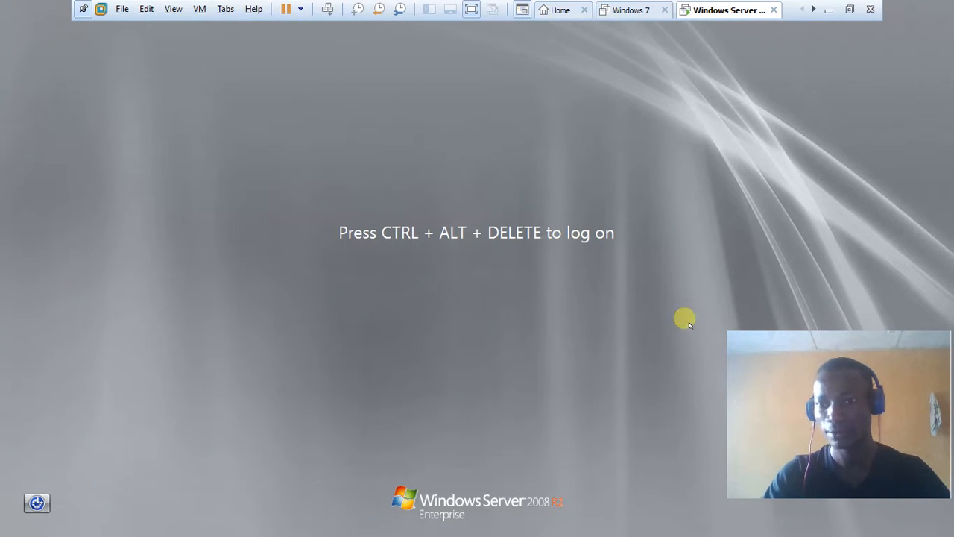
- Send Ctrl+Alt+Delete to the VM and log on as Administrator with the account password
left_click_drag(747, 340, 744, 364)
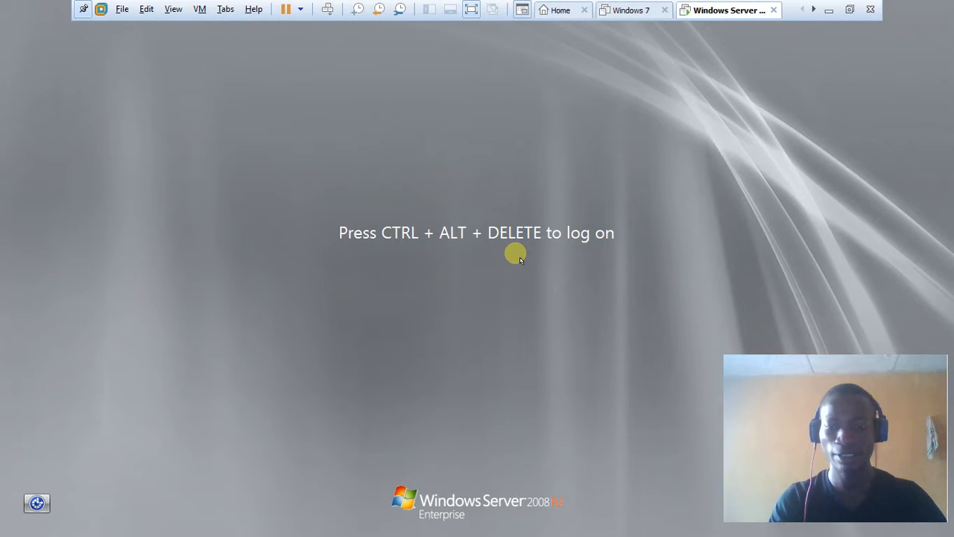
key("ctrl+alt+Insert")
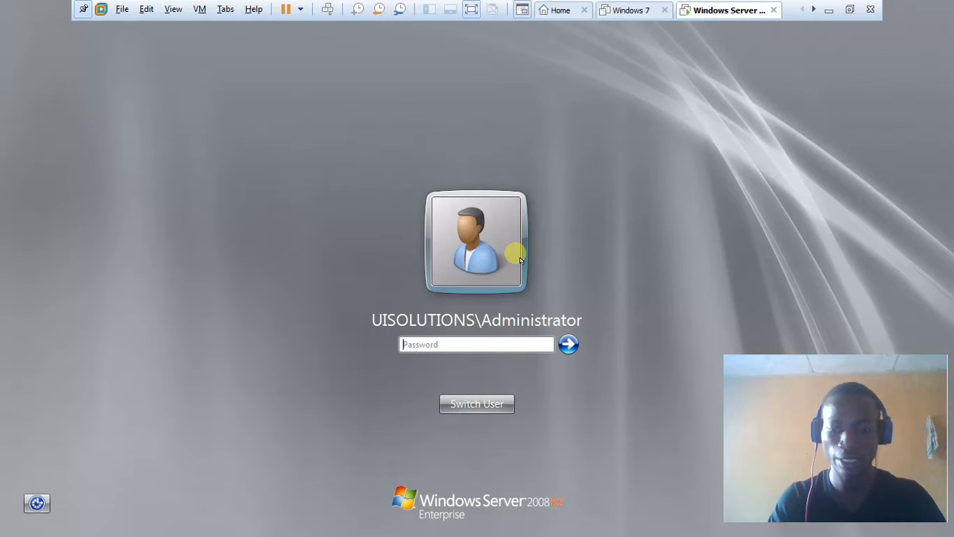
type("P")
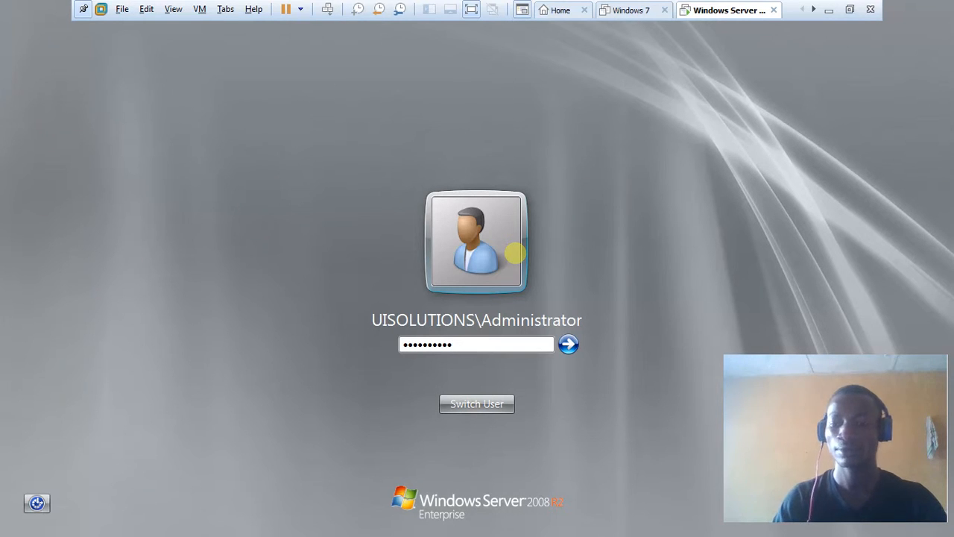
key("Return")
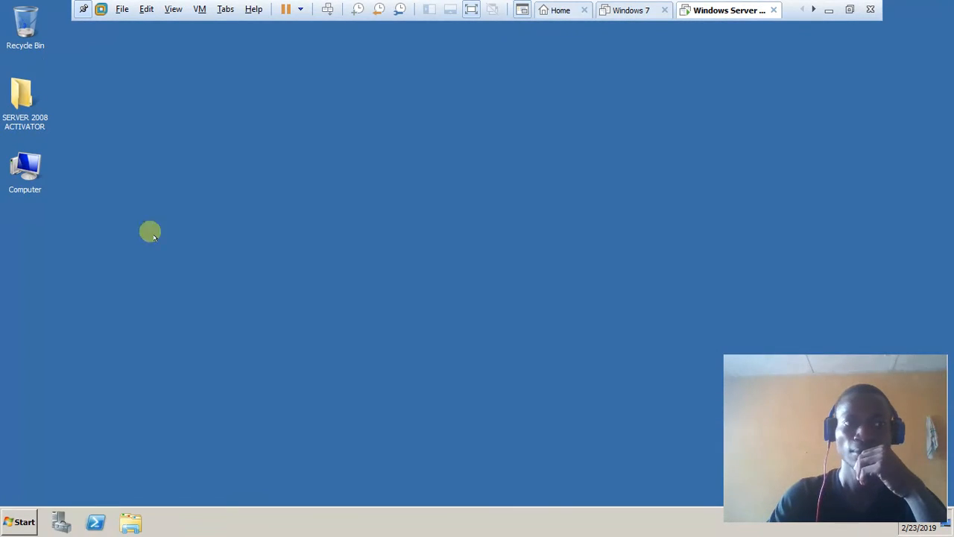
- Refresh the desktop several times from its right-click menu
right_click(253, 154)
left_click(275, 182)
right_click(274, 161)
left_click(292, 186)
right_click(280, 155)
left_click(305, 186)
right_click(294, 153)
left_click(317, 186)
right_click(301, 161)
left_click(312, 186)
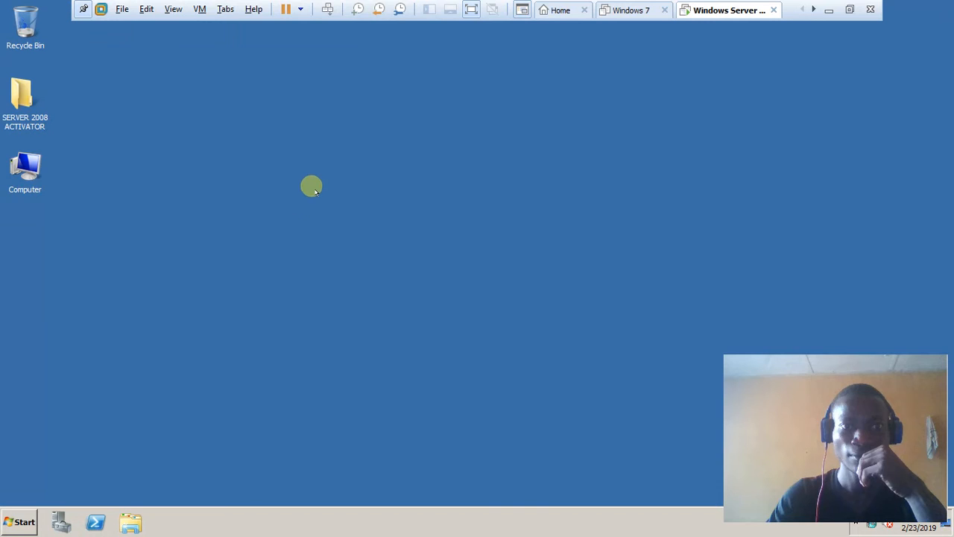
- Launch Server Manager from Start > Administrative Tools
left_click(32, 524)
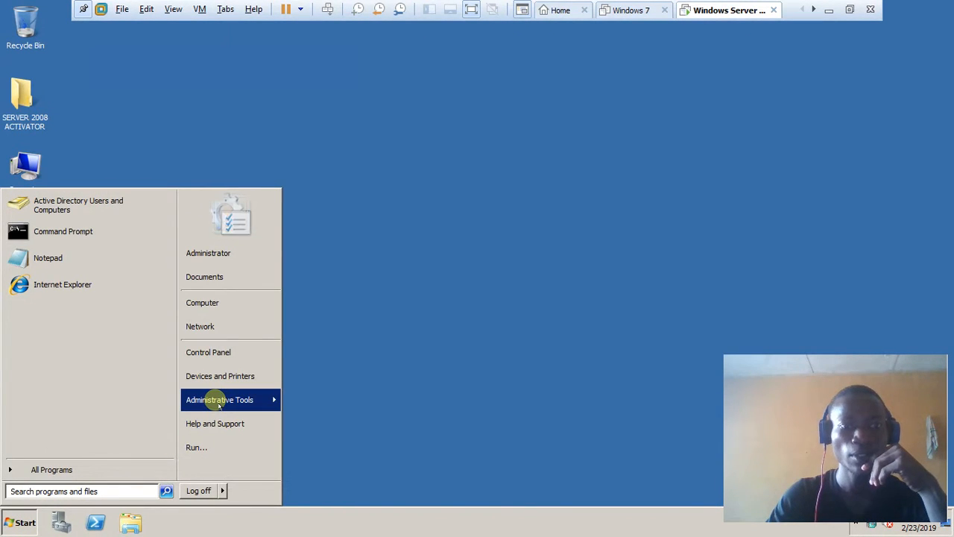
mouse_move(218, 402)
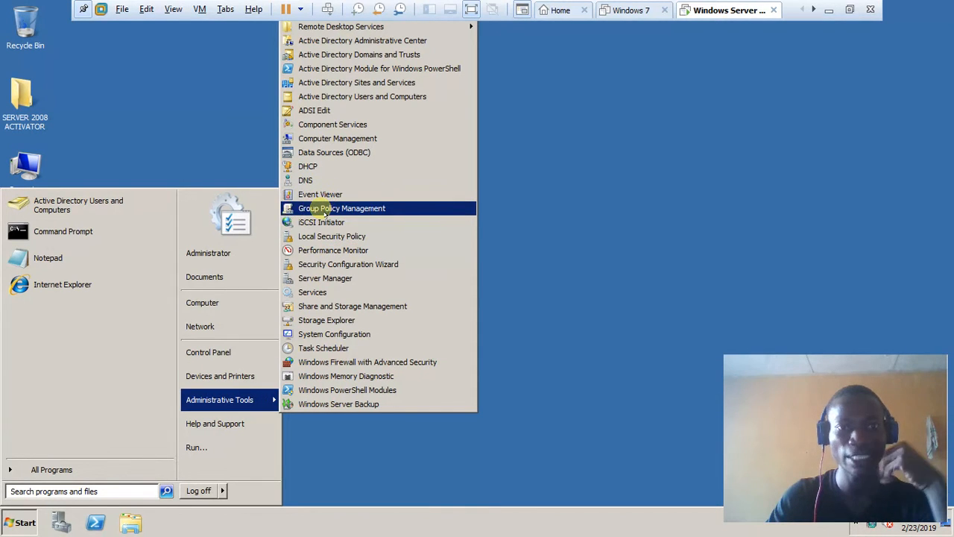
left_click(316, 278)
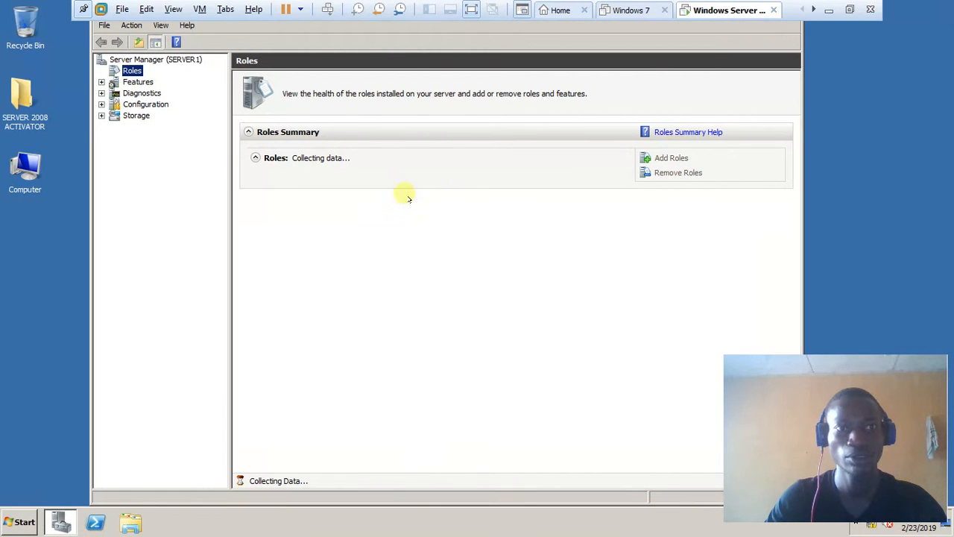
- Expand Roles and look at the Active Directory Domain Services and DHCP Server roles
left_click(118, 62)
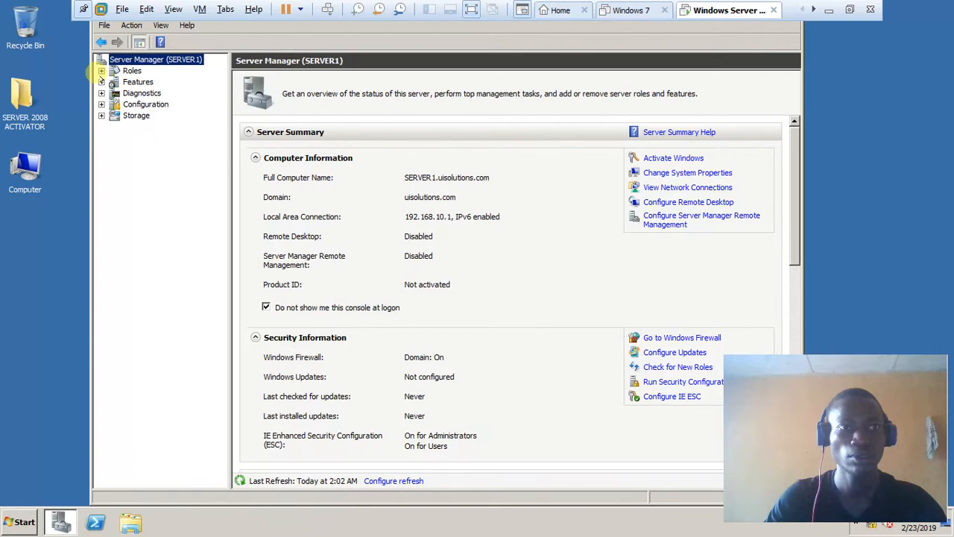
left_click(102, 70)
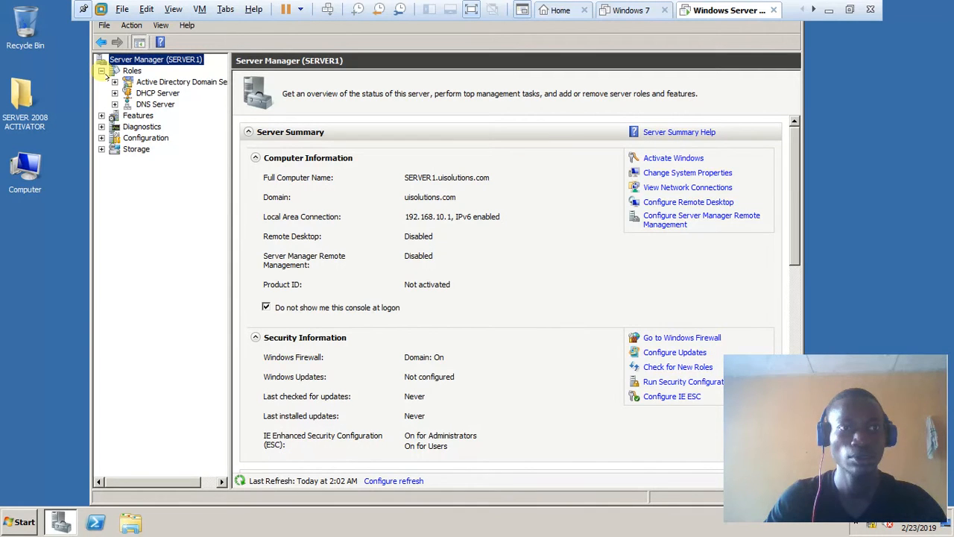
left_click(176, 83)
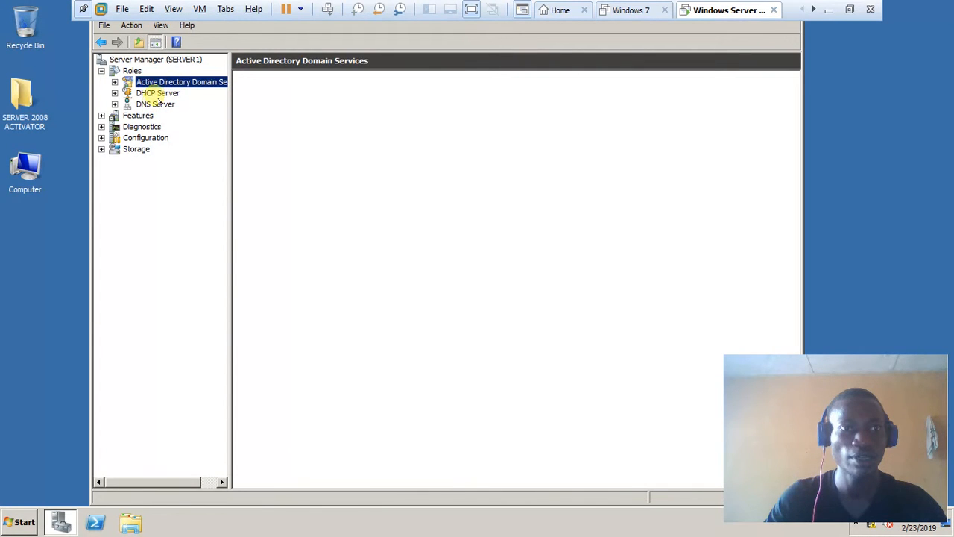
left_click(157, 96)
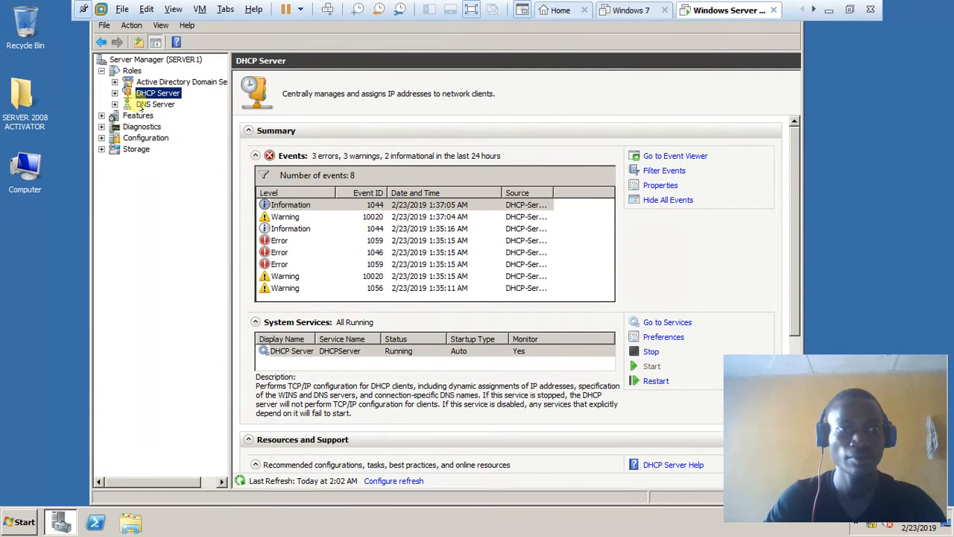
- Drill into server1.uisolutions.com > IPv4 > Scope 1 and show its Address Pool
left_click(114, 93)
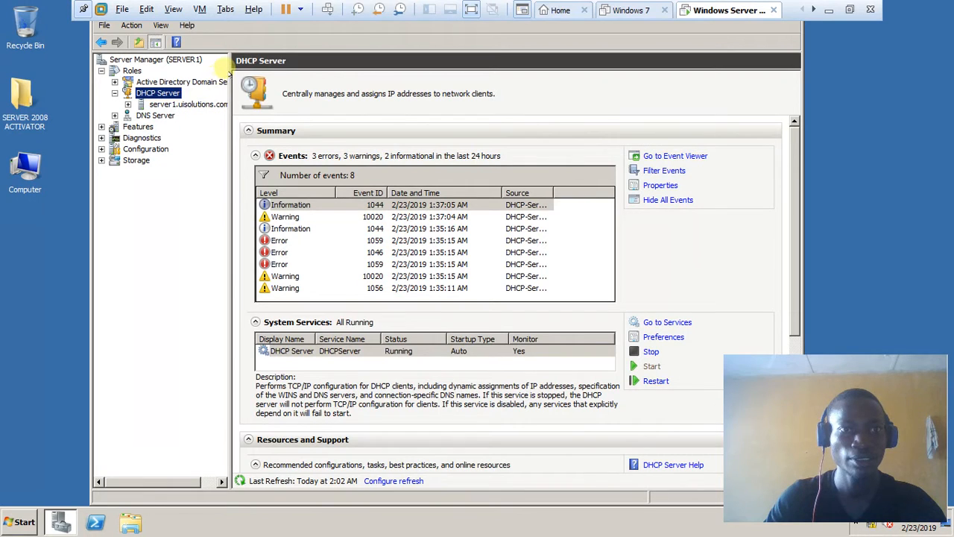
left_click_drag(234, 72, 302, 75)
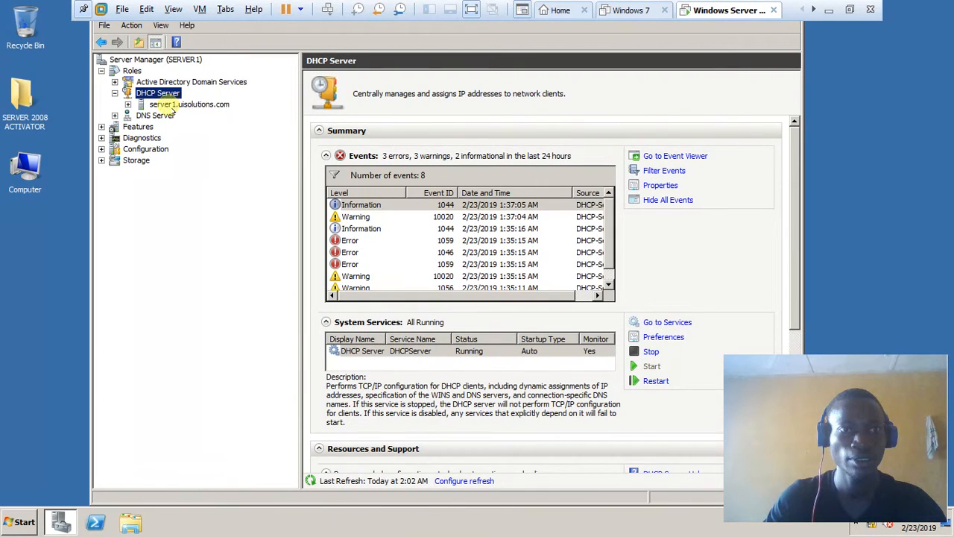
left_click(127, 105)
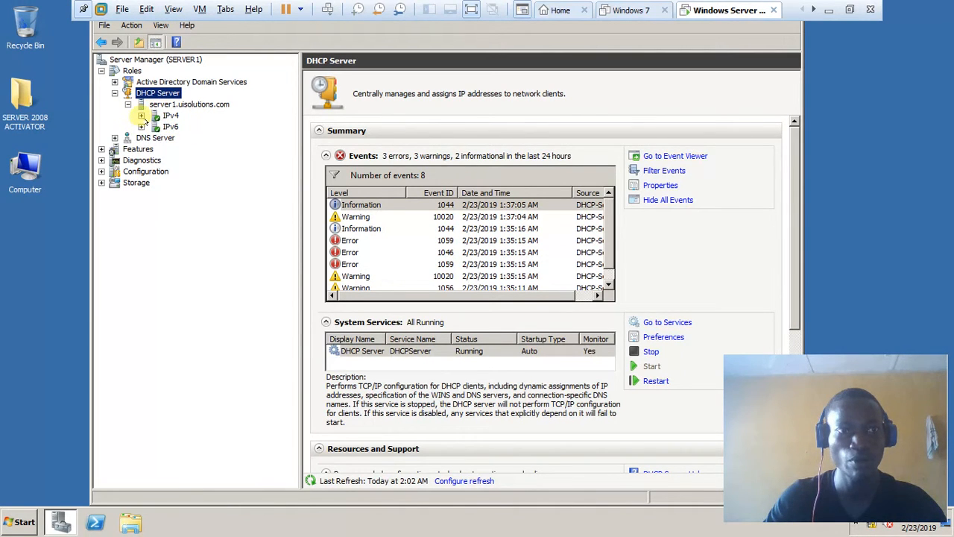
left_click(142, 116)
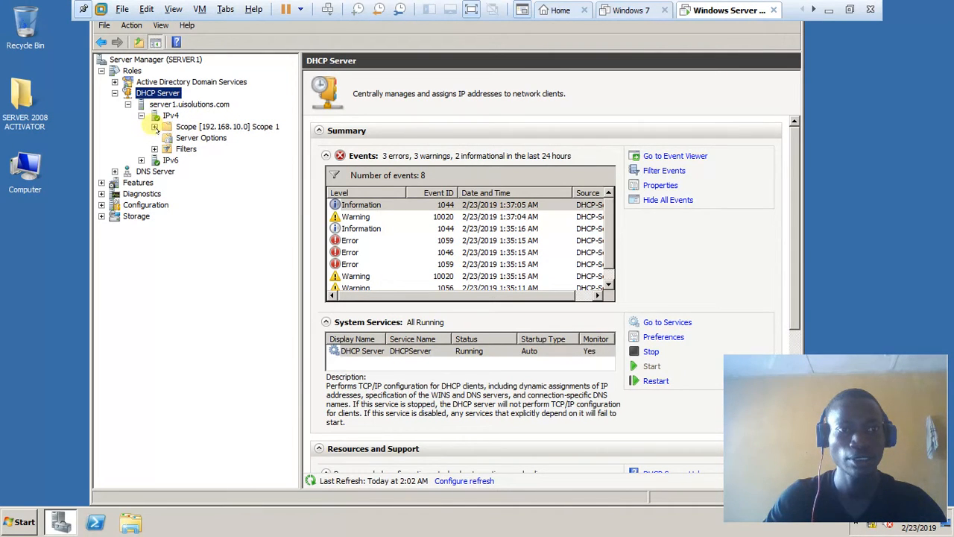
left_click(155, 127)
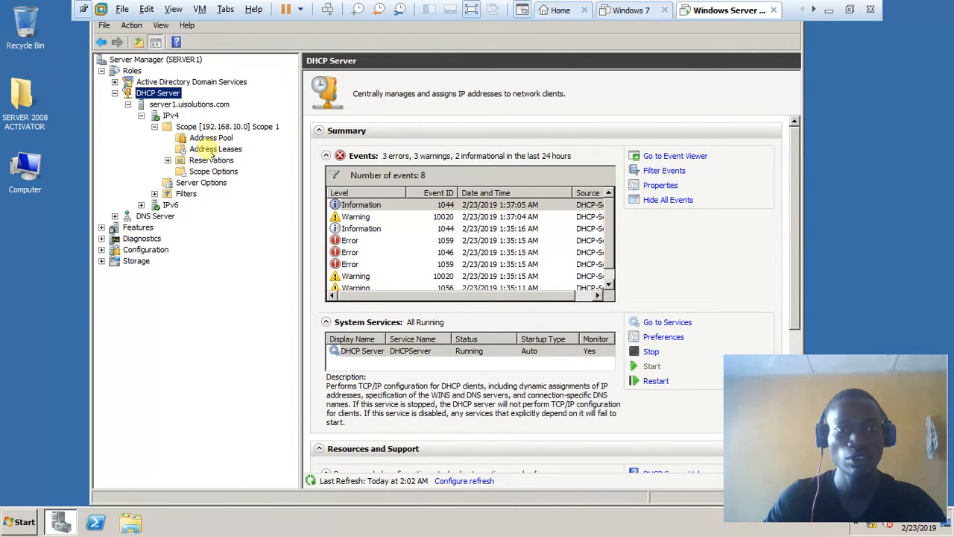
left_click(211, 139)
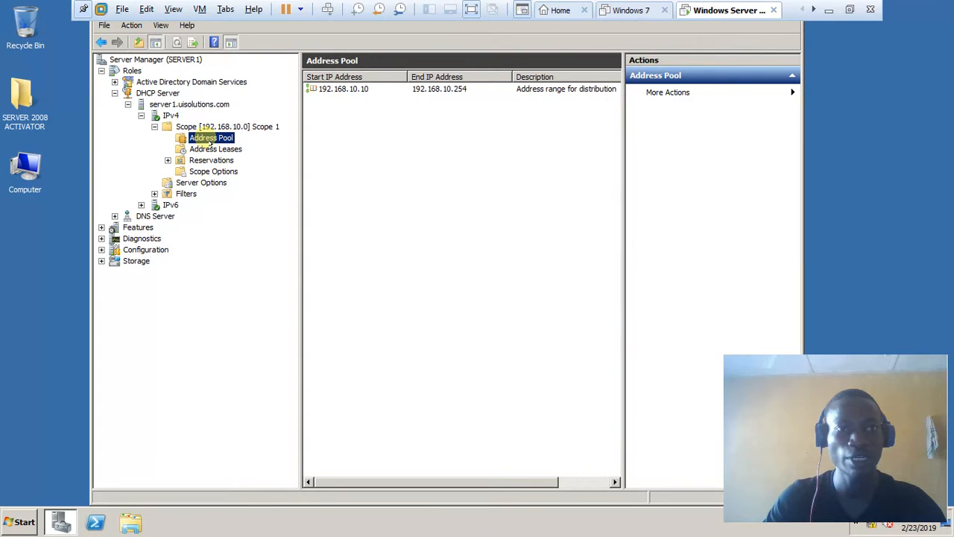
- Right-click Scope 1's Address Pool and choose New Exclusion Range
right_click(211, 143)
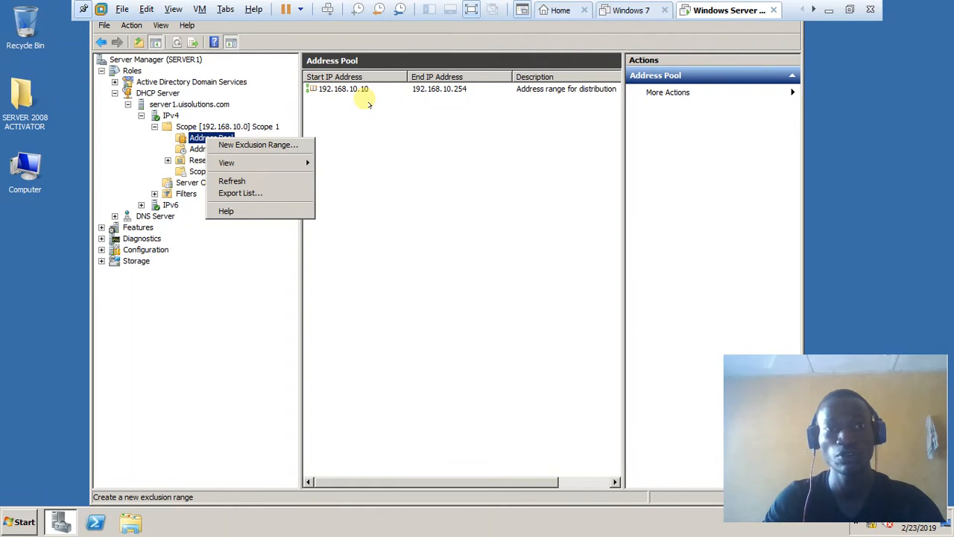
left_click(253, 146)
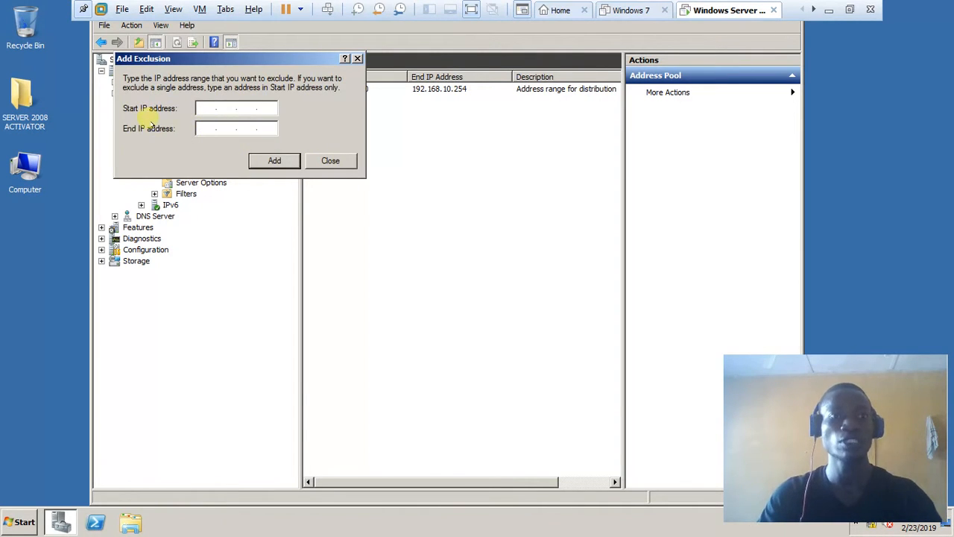
- Add the exclusion range 192.168.10.10 to 192.168.10.15 and close the dialog
type("192 . ")
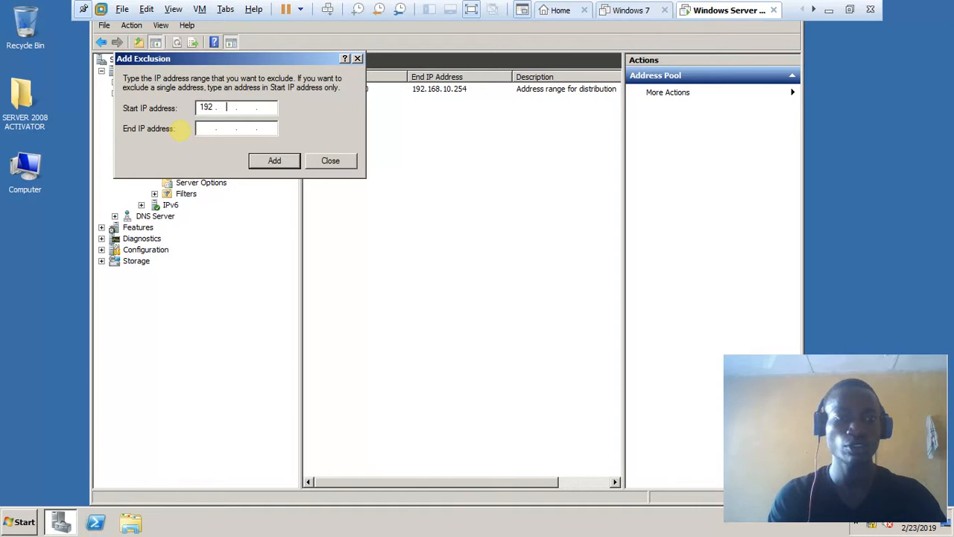
type("168 . ")
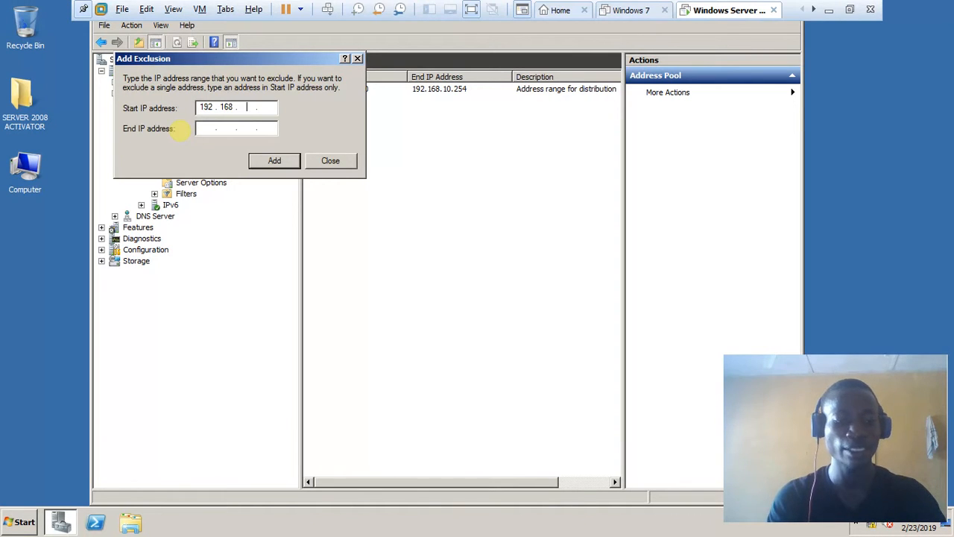
type("10")
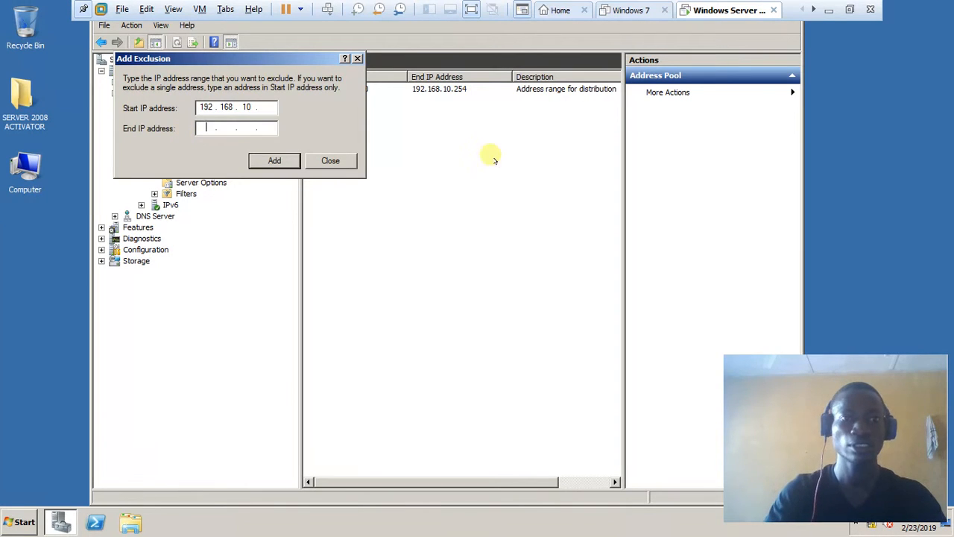
left_click(263, 108)
type("10")
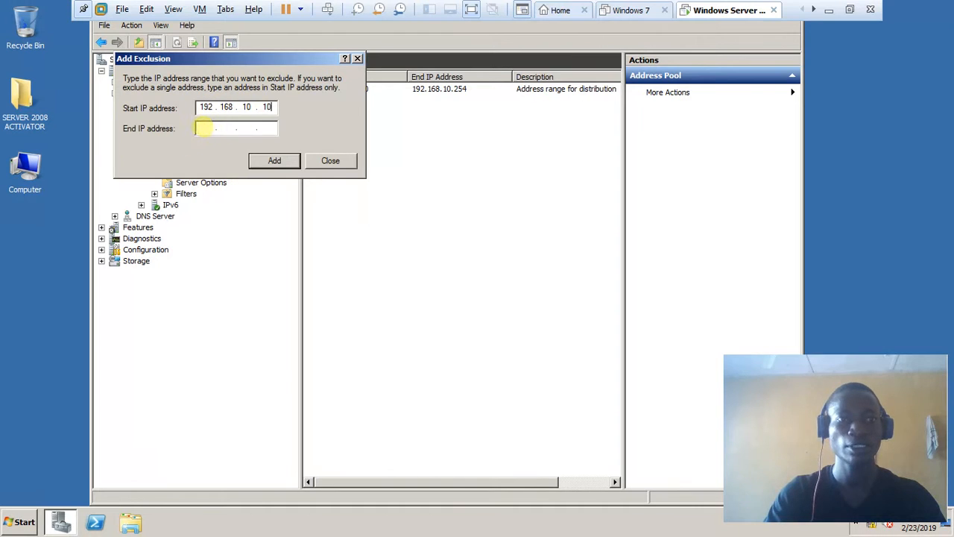
type("1921")
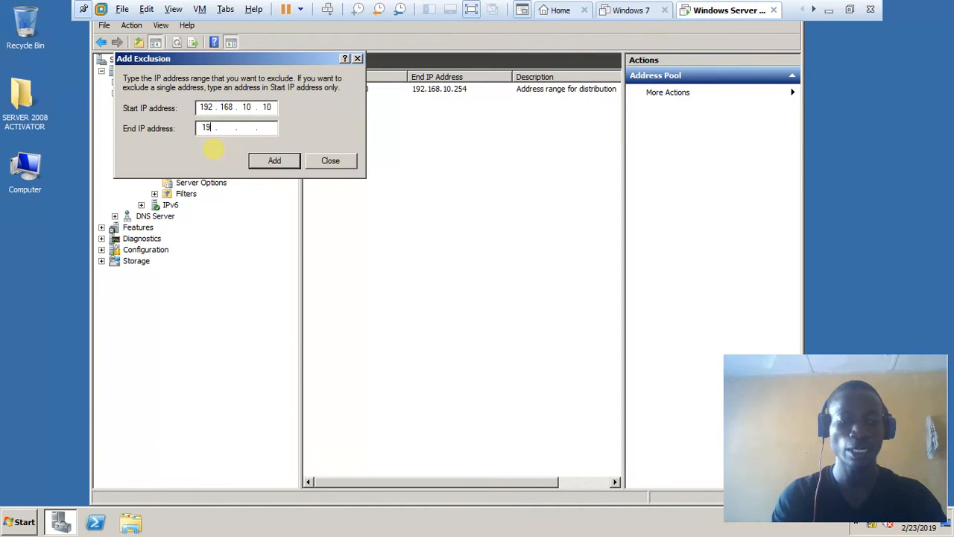
type("68 .  .")
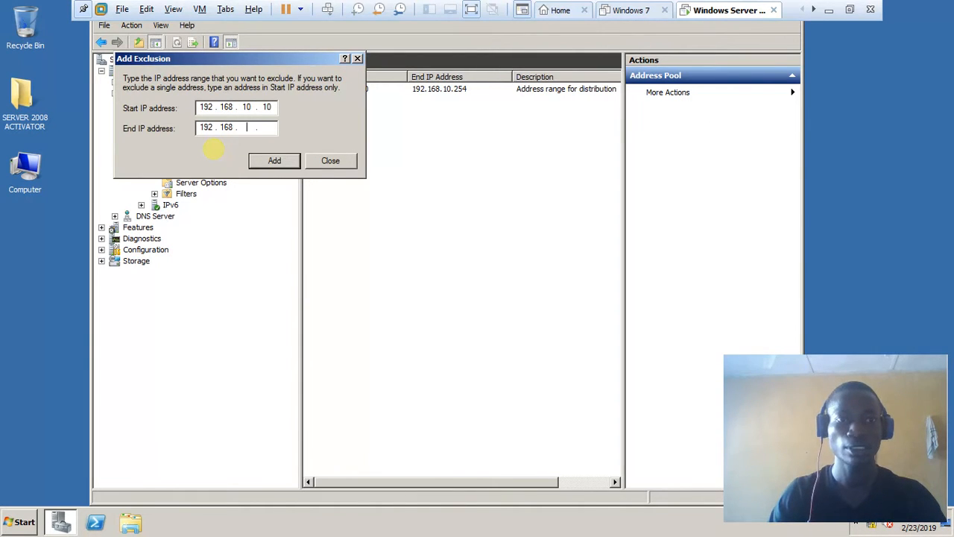
type("10")
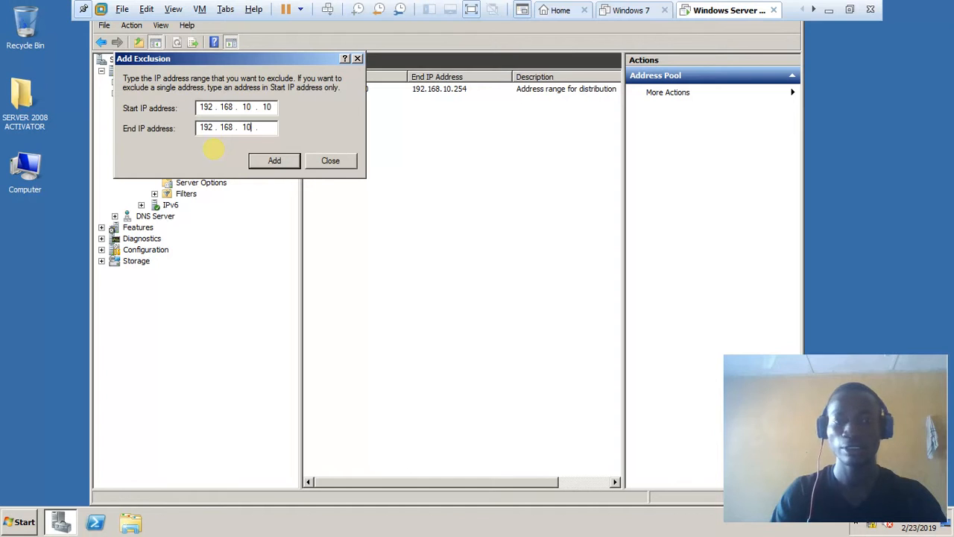
type("15")
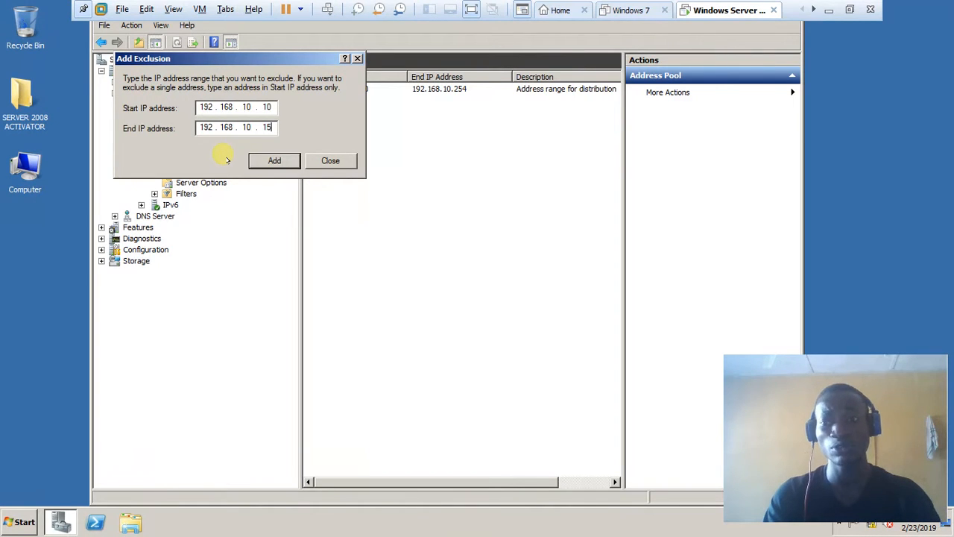
left_click(273, 162)
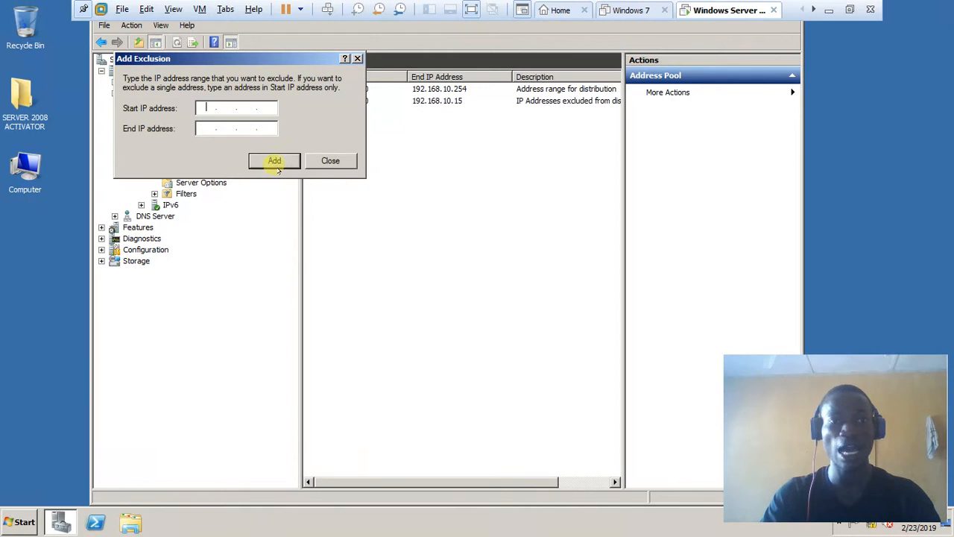
left_click(331, 161)
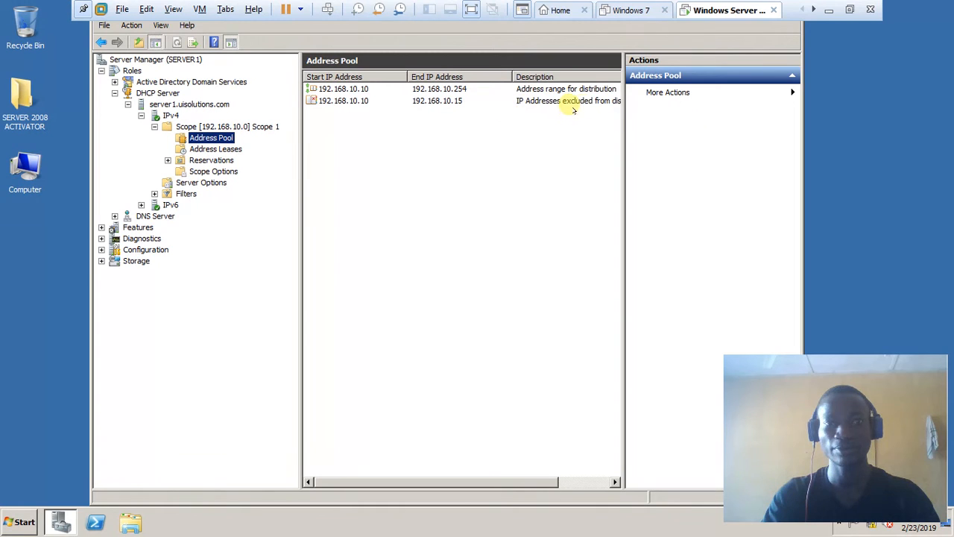
- Browse Scope 1's Address Leases and Reservations, then view its Scope Options
left_click(205, 149)
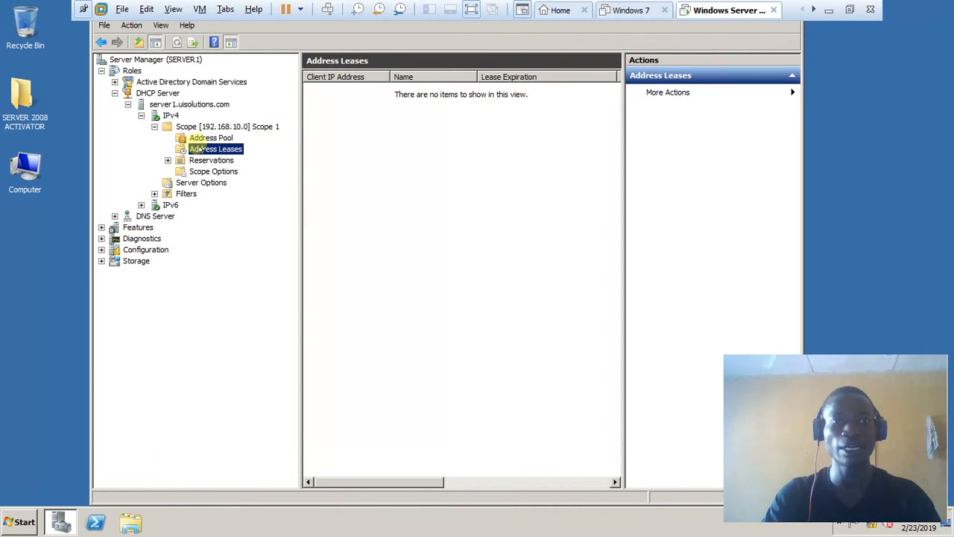
left_click(216, 162)
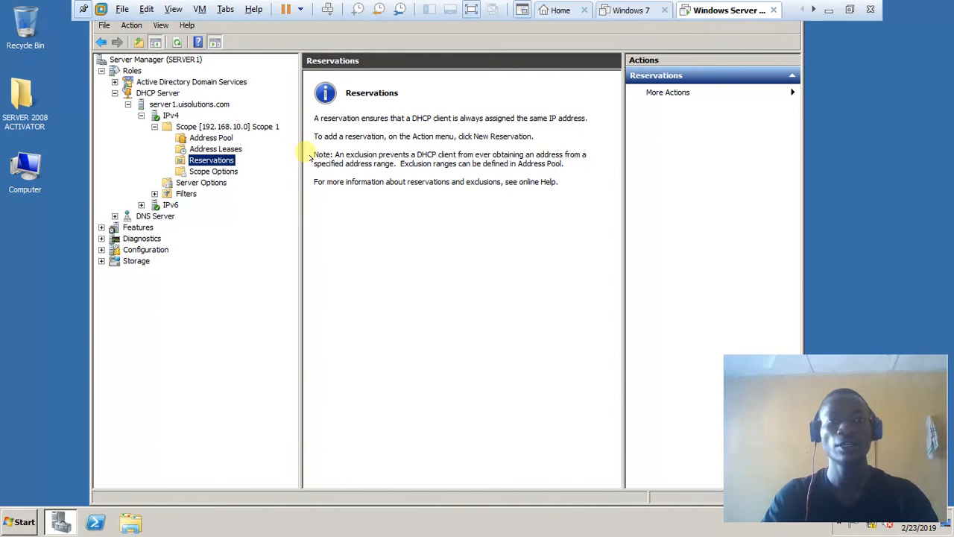
right_click(213, 166)
left_click(379, 137)
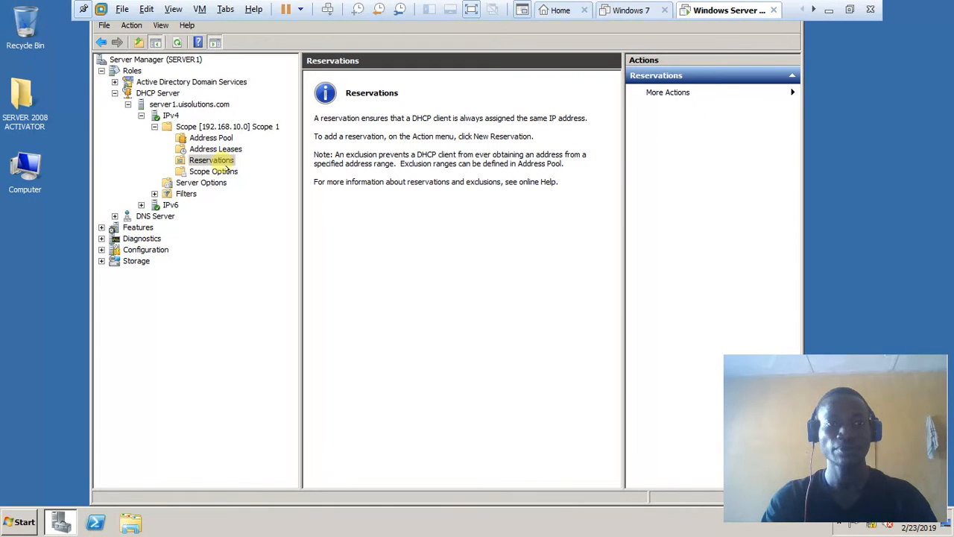
left_click(226, 172)
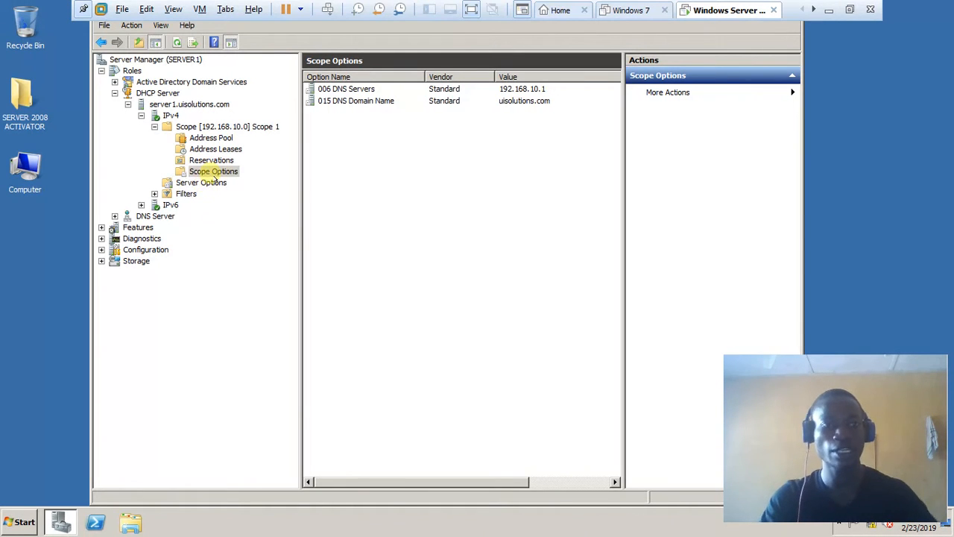
- Open Configure Options from Scope Options and tick the 003 Router option
right_click(214, 173)
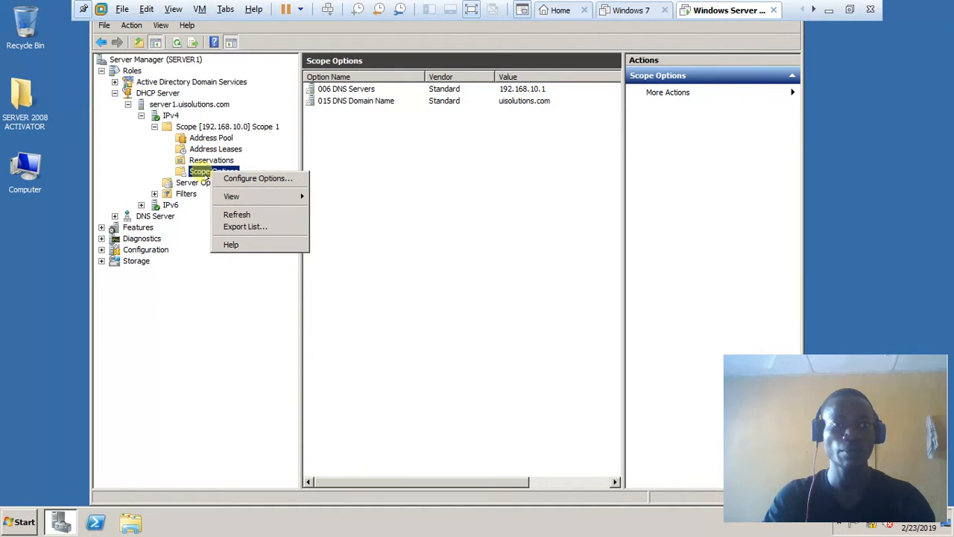
left_click(206, 174)
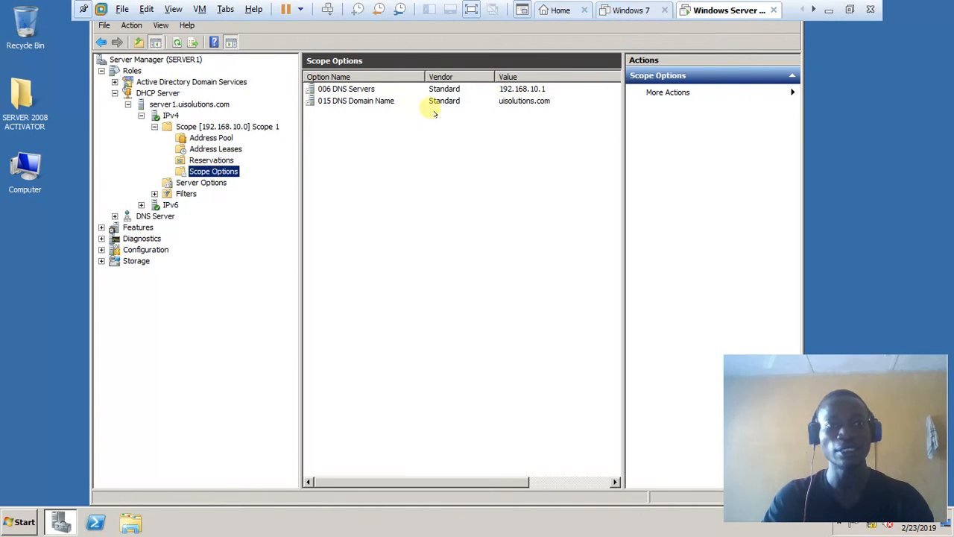
right_click(214, 172)
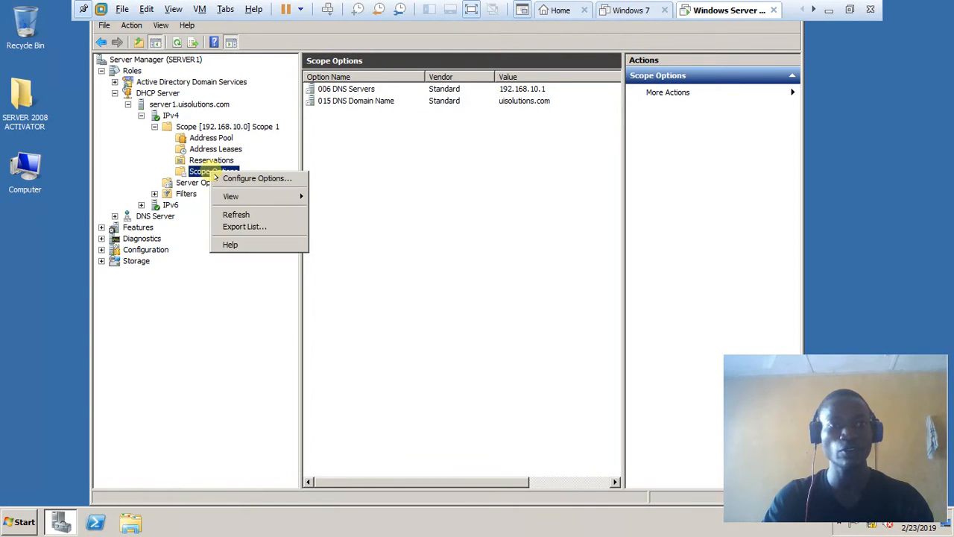
left_click(258, 178)
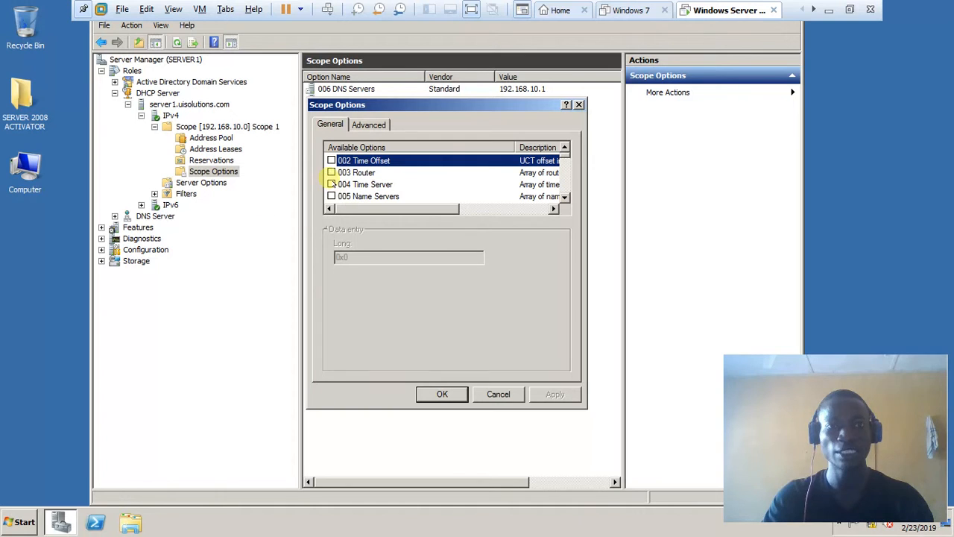
left_click(331, 172)
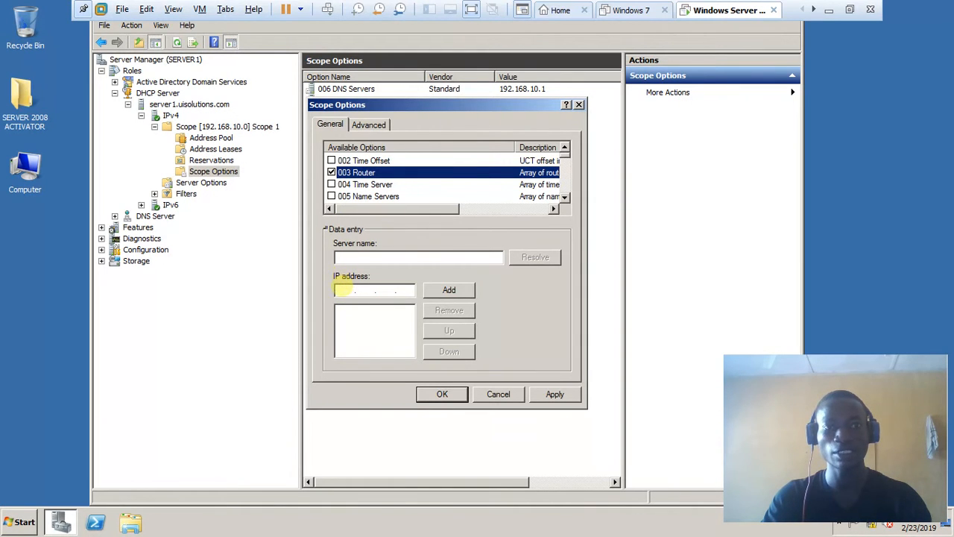
- Add 192.168.10.5 as the 003 Router address and apply it to Scope 1's options
left_click(343, 290)
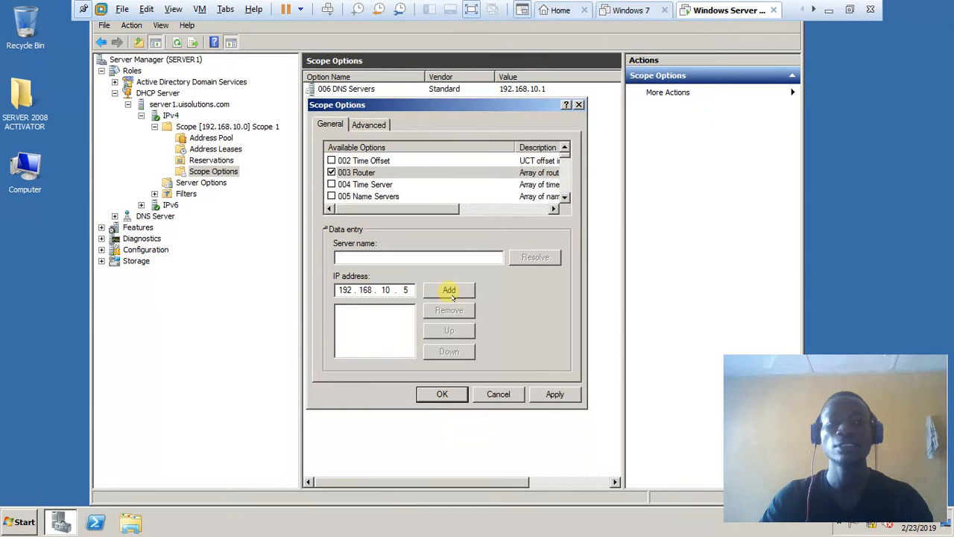
left_click(449, 291)
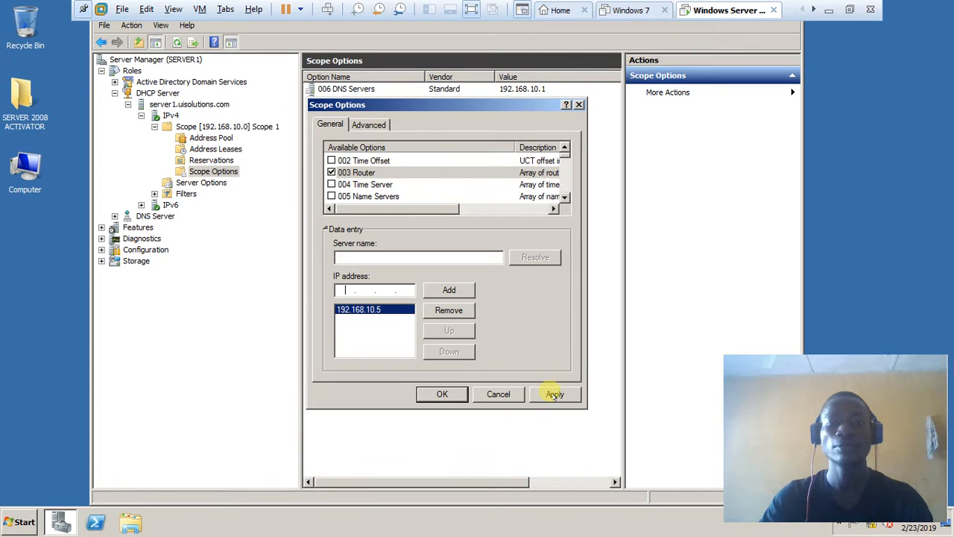
left_click(554, 395)
left_click(438, 393)
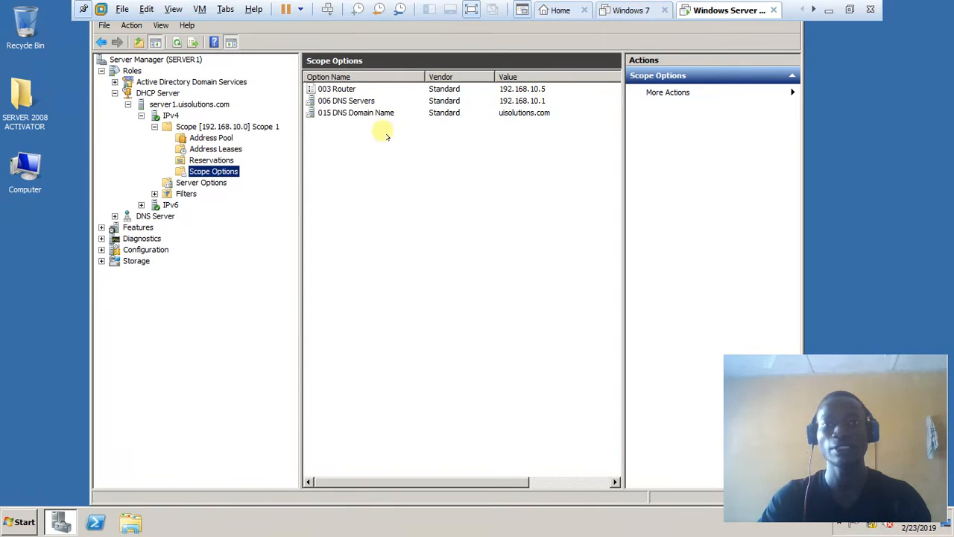
- Browse Server Options, Scope Options, Reservations, Address Leases and Address Pool in turn
left_click(200, 183)
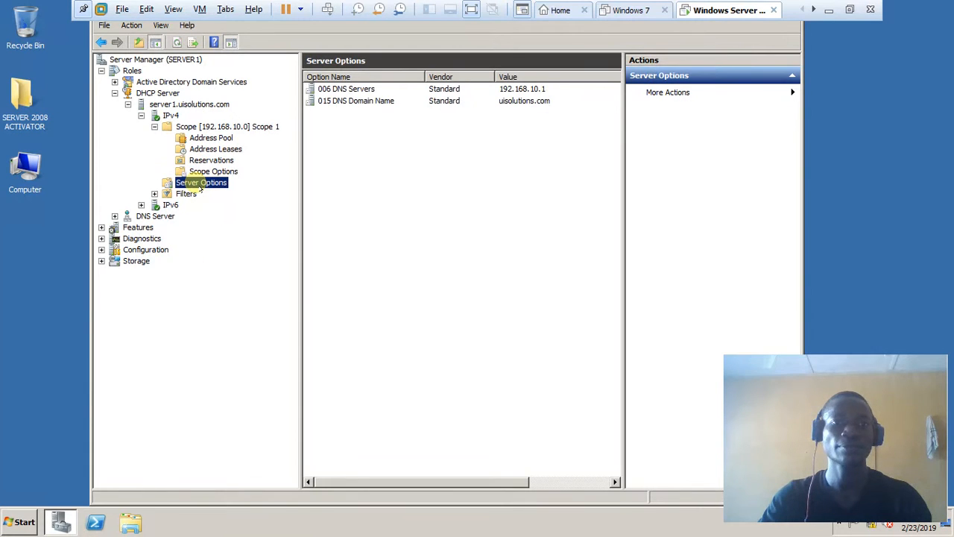
left_click(213, 171)
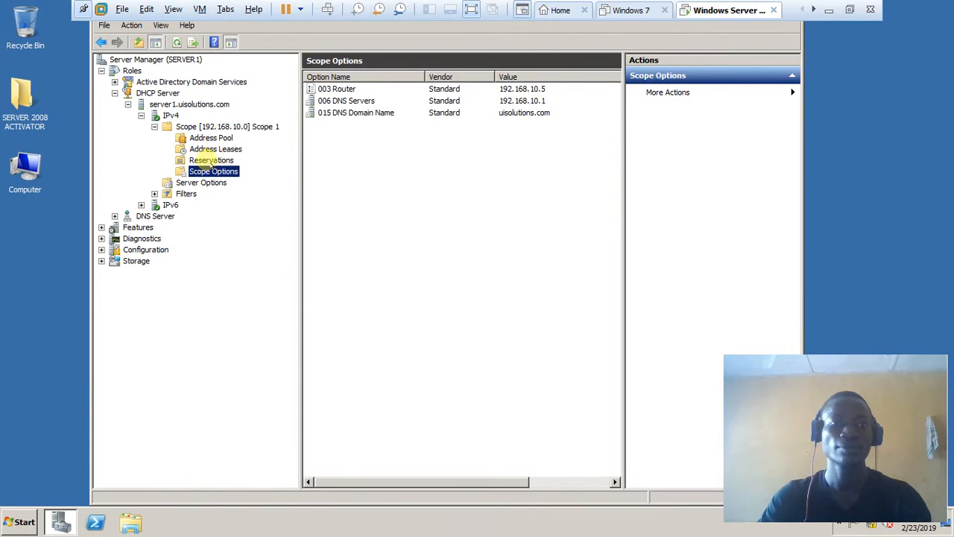
left_click(211, 160)
left_click(215, 149)
left_click(211, 138)
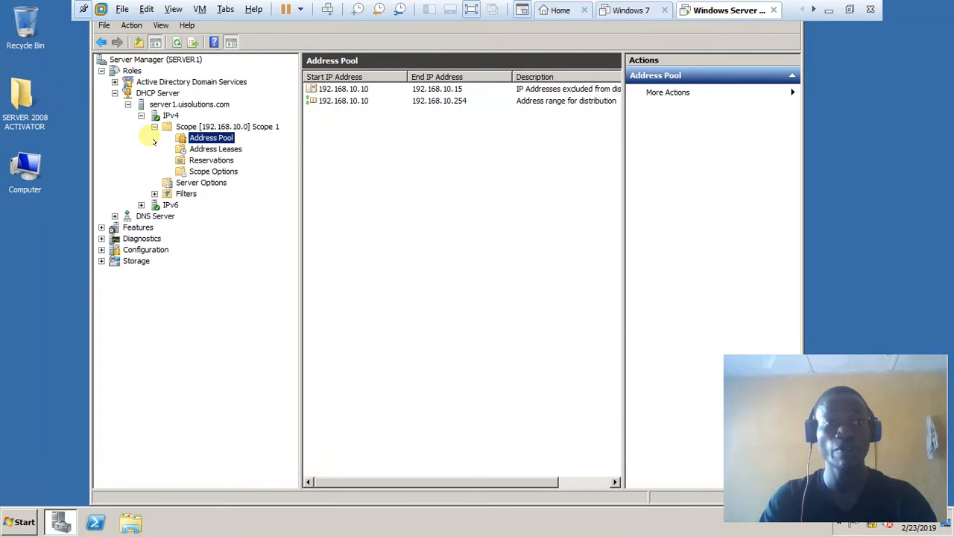
- Check the context actions for the scope, Address Pool and Address Leases folders
right_click(213, 127)
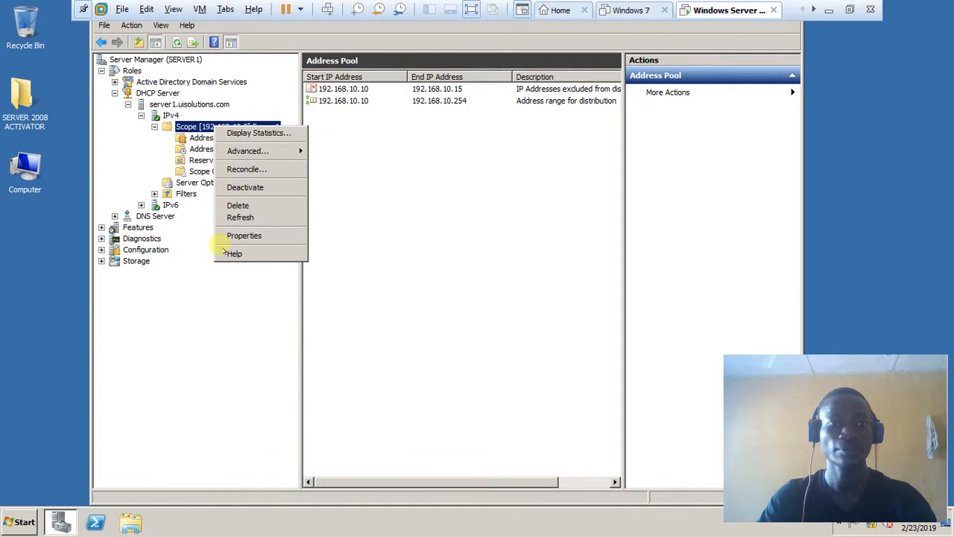
left_click(192, 138)
right_click(197, 136)
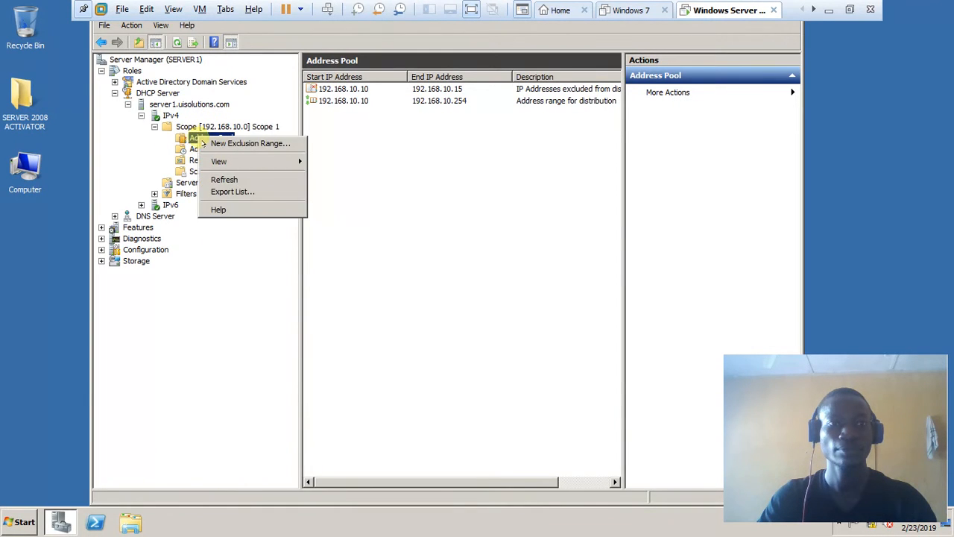
left_click(198, 150)
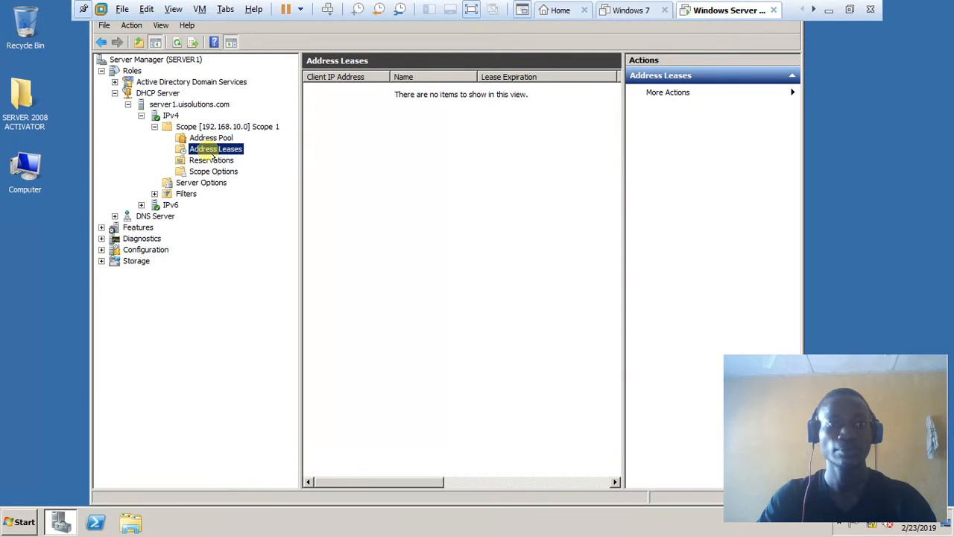
right_click(212, 152)
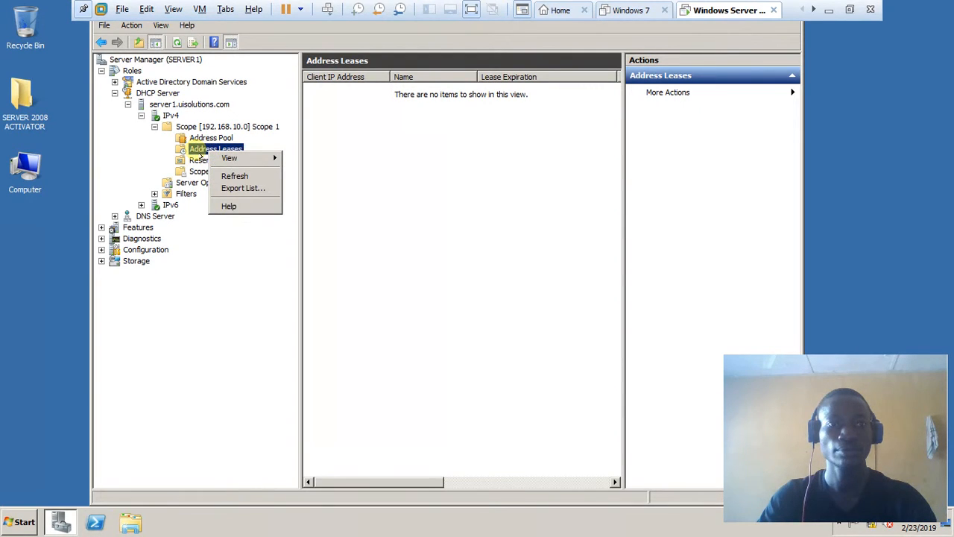
left_click(234, 176)
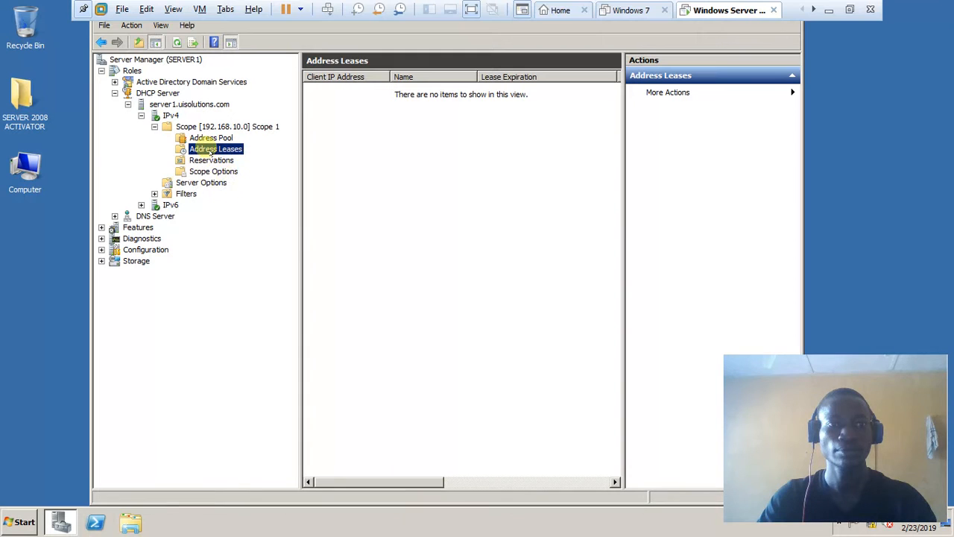
right_click(214, 151)
mouse_move(227, 154)
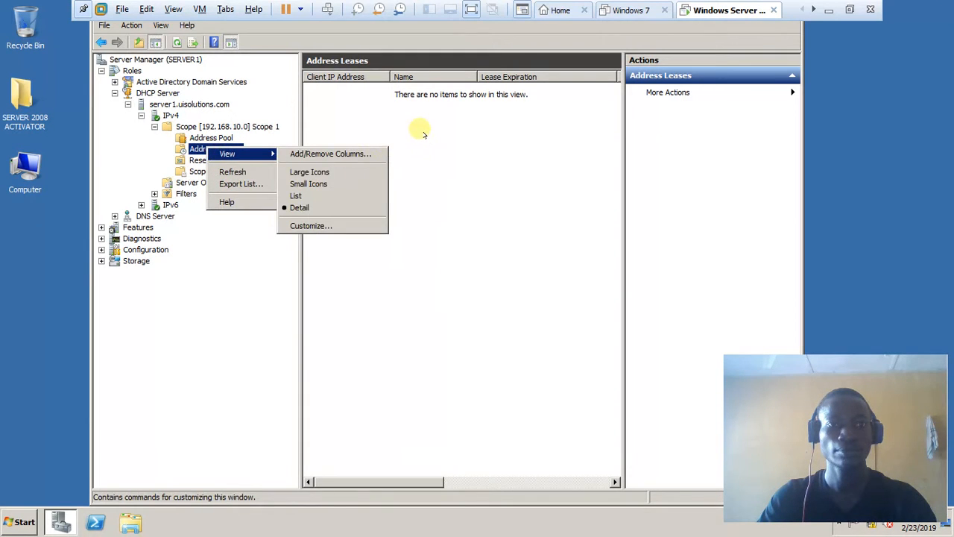
left_click(424, 135)
- Recheck Reservations and empty Address Leases, ending on the Address Pool's 192.168.10.10–192.168.10.15 exclusion
left_click(212, 160)
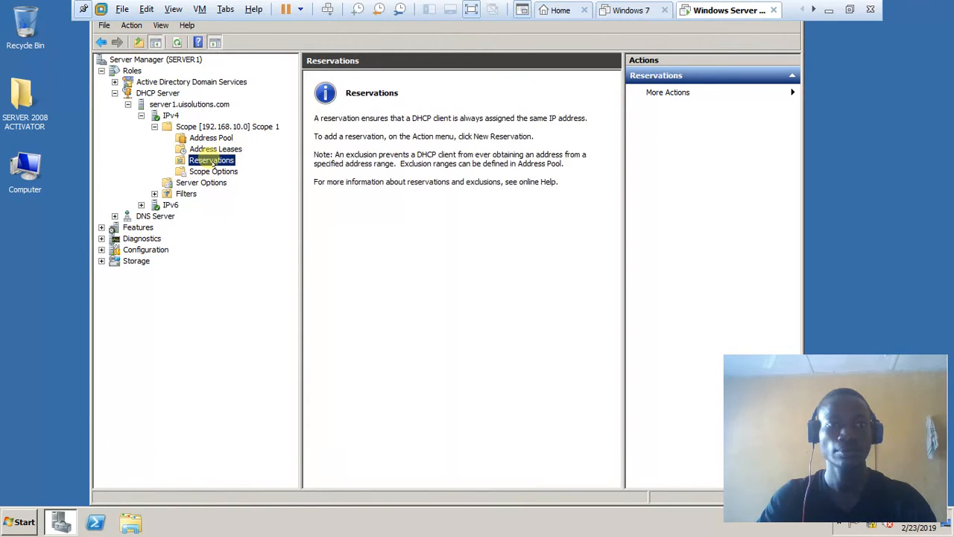
left_click(216, 150)
right_click(209, 162)
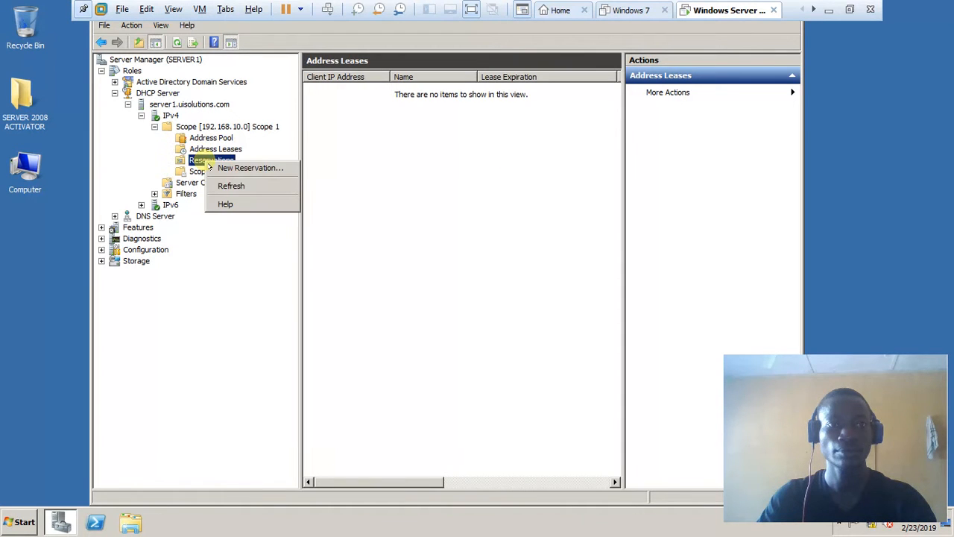
left_click(203, 152)
left_click(211, 138)
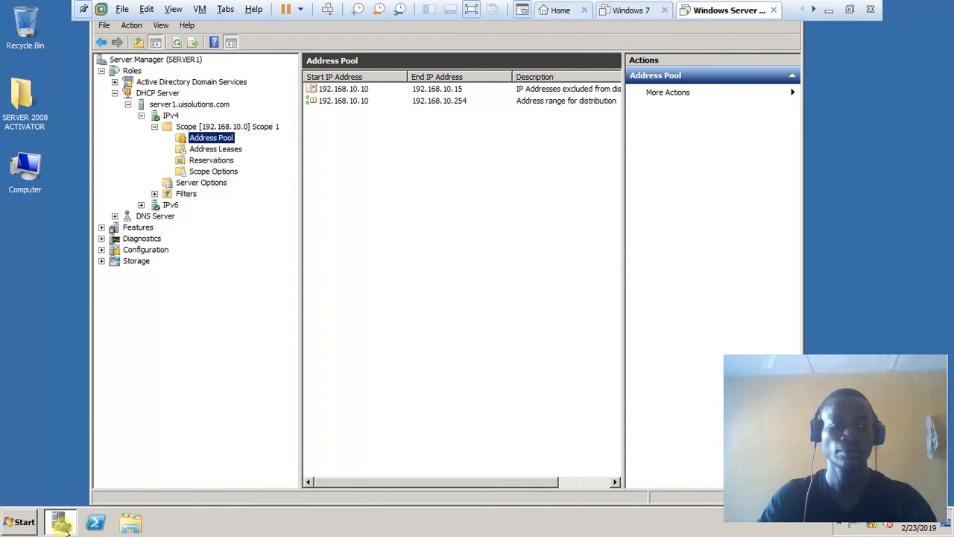
right_click(65, 525)
- Close the Server Manager window and refresh the desktop
left_click(45, 497)
right_click(266, 152)
left_click(298, 191)
right_click(290, 145)
left_click(315, 177)
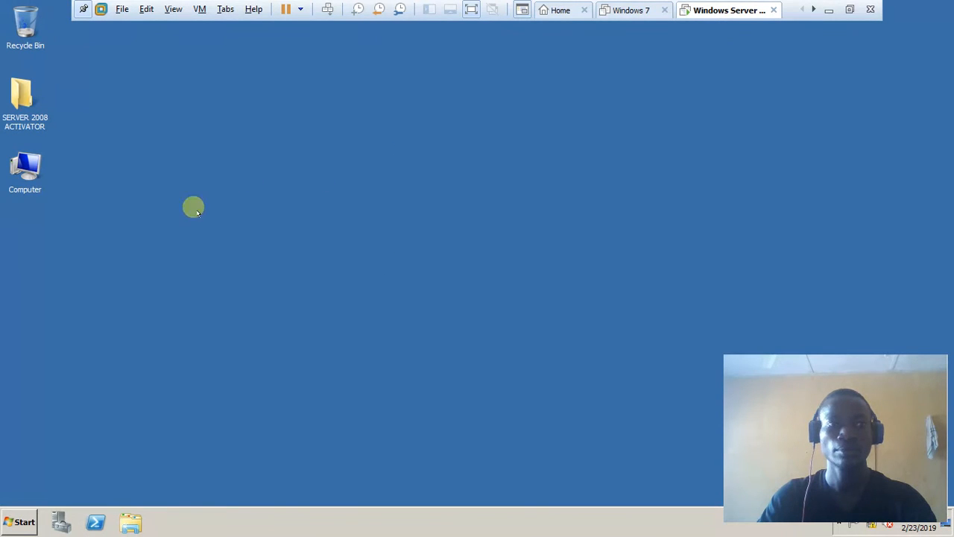
- Open and dismiss the Start menu, then refresh the empty desktop repeatedly
left_click(19, 521)
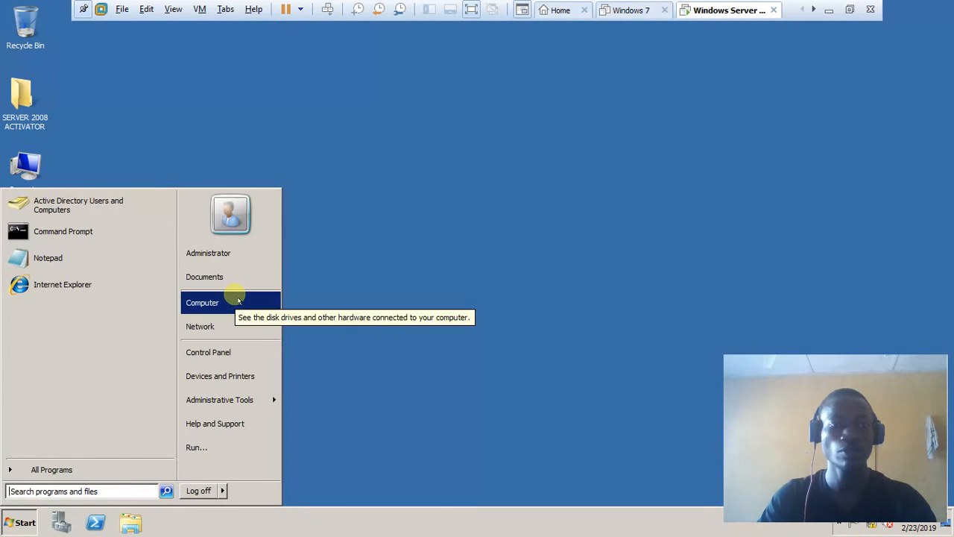
left_click(437, 161)
right_click(345, 151)
left_click(387, 186)
right_click(319, 122)
left_click(362, 156)
right_click(308, 112)
left_click(330, 143)
right_click(307, 102)
left_click(342, 134)
right_click(314, 101)
left_click(339, 133)
right_click(312, 88)
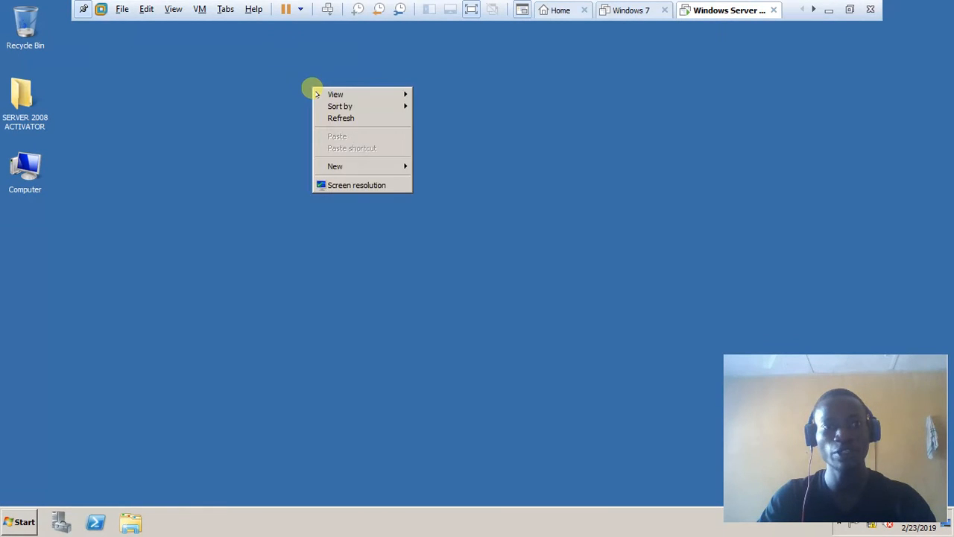
left_click(340, 119)
right_click(320, 75)
left_click(360, 106)
right_click(289, 75)
left_click(331, 102)
right_click(322, 75)
left_click(345, 105)
right_click(322, 72)
left_click(346, 102)
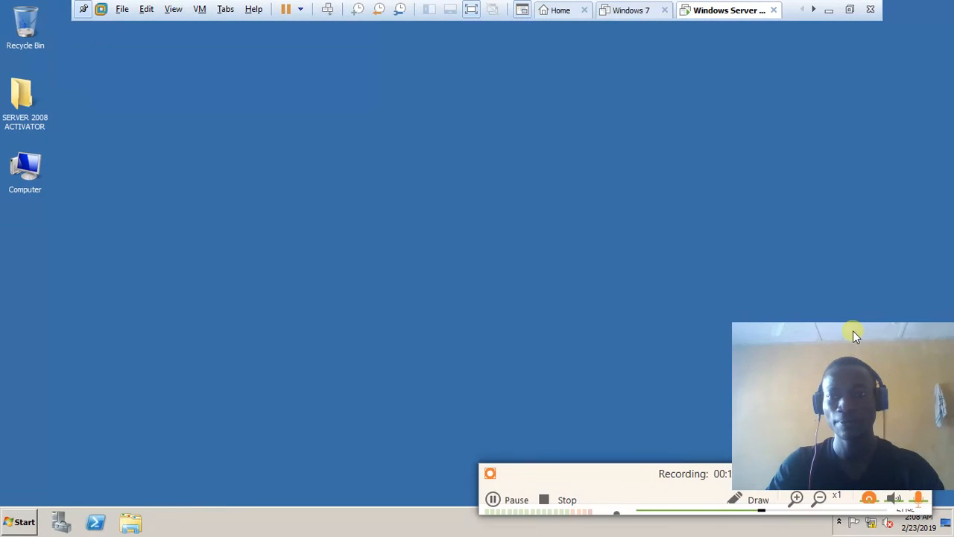